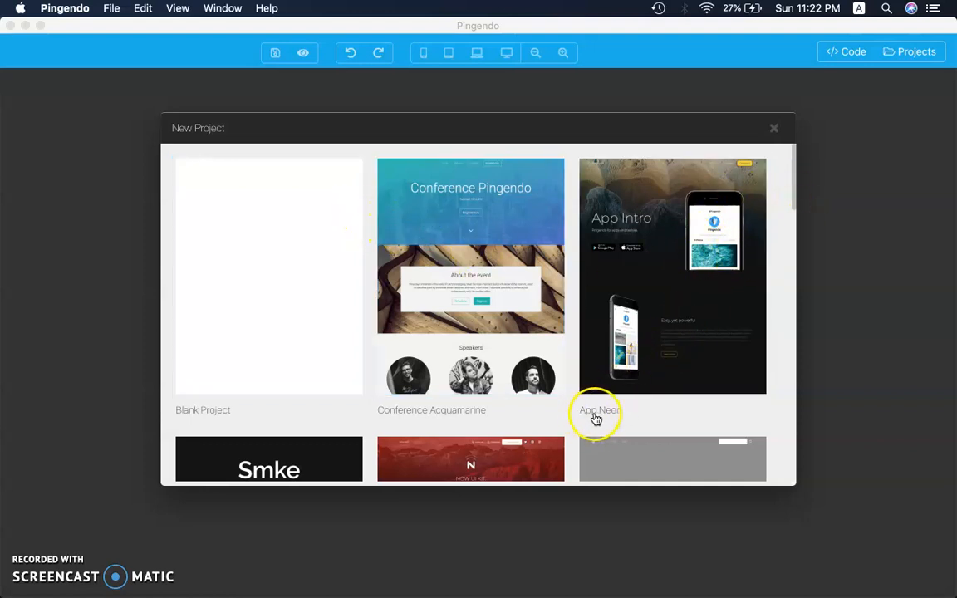
- Create a project from the App Neon template in a new Desktop folder named appneon
{"action": "left_click", "coordinate": [631, 259]}
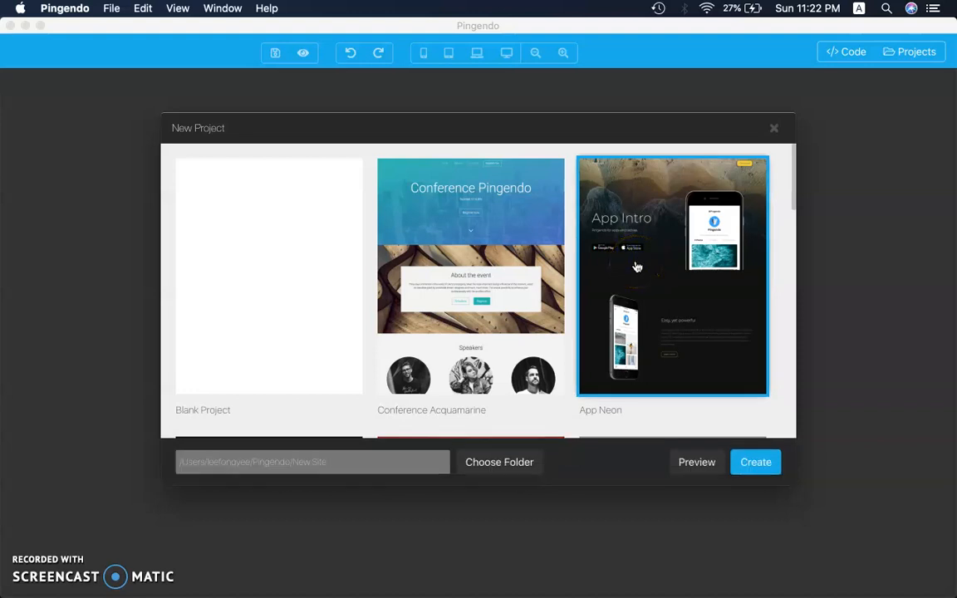
{"action": "left_click", "coordinate": [490, 462]}
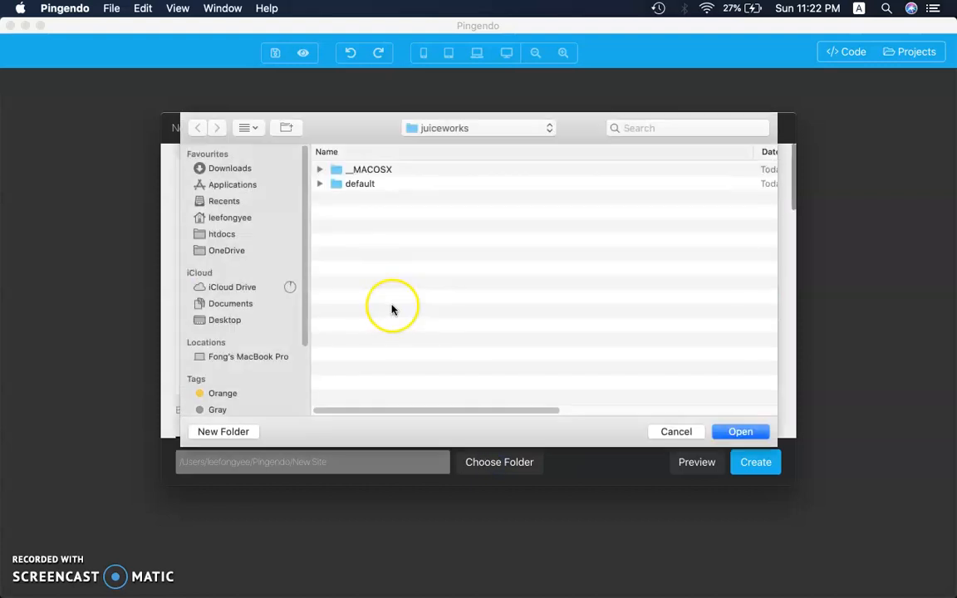
{"action": "left_click", "coordinate": [223, 322]}
{"action": "left_click", "coordinate": [221, 432]}
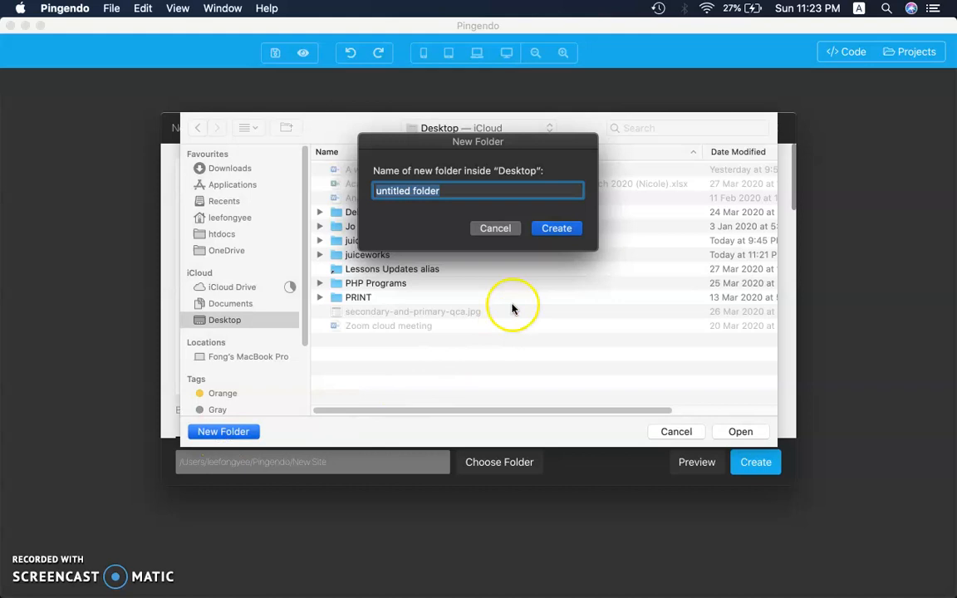
{"action": "left_click_drag", "start_coordinate": [468, 147], "coordinate": [425, 215]}
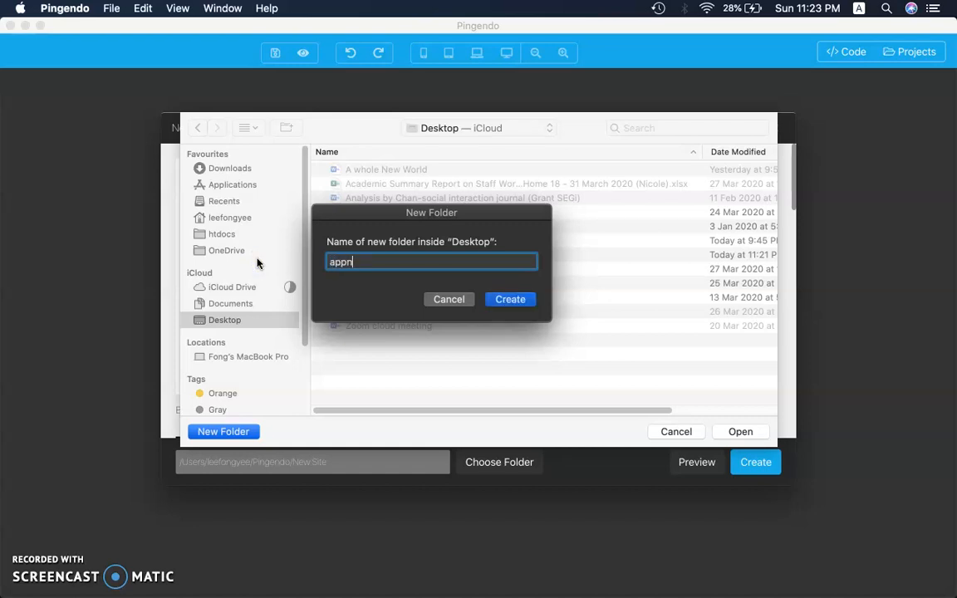
{"action": "left_click", "coordinate": [510, 300]}
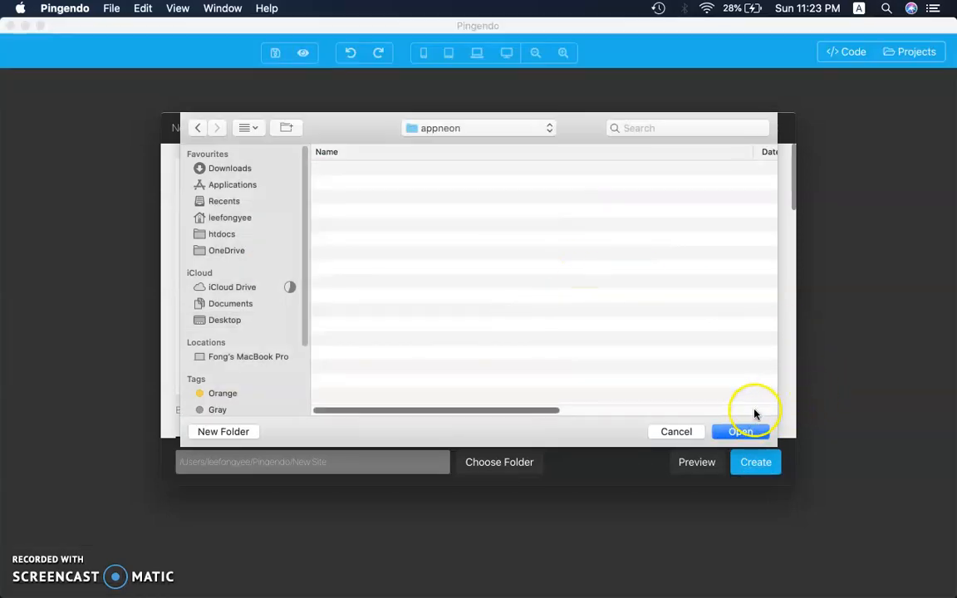
{"action": "left_click", "coordinate": [740, 432]}
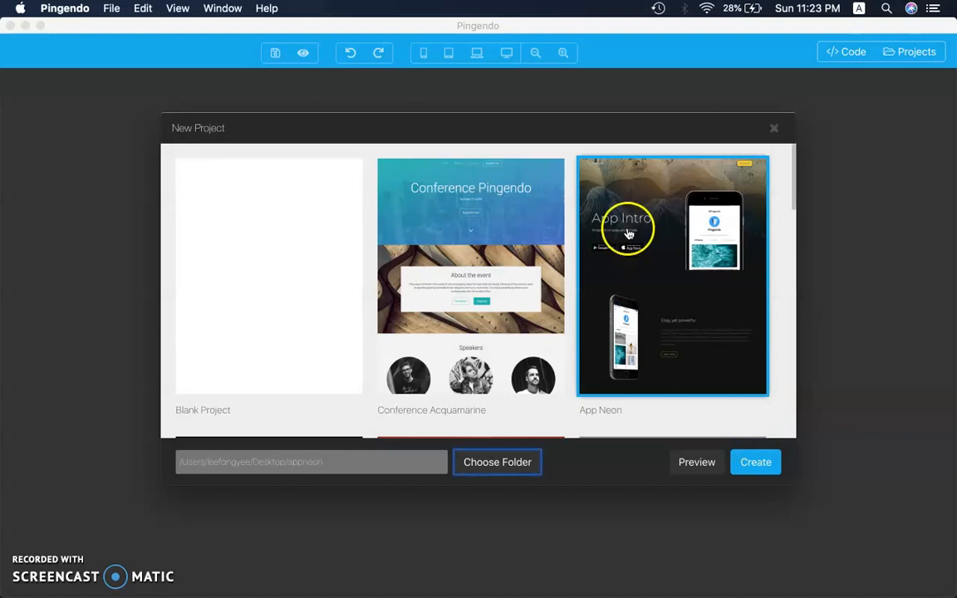
{"action": "left_click", "coordinate": [754, 462]}
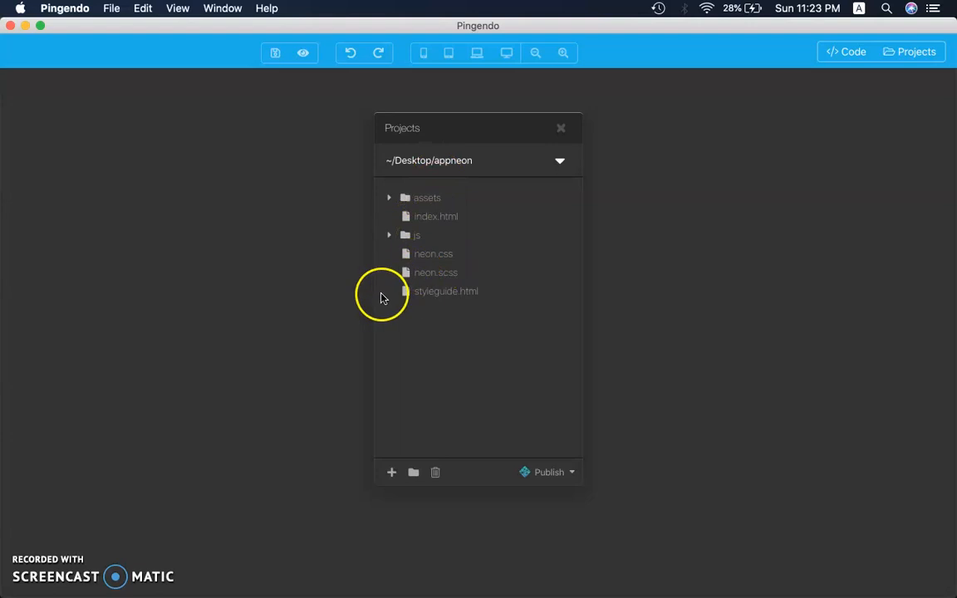
- Open the project's index.html page for editing and close the project file list
{"action": "left_click", "coordinate": [443, 220]}
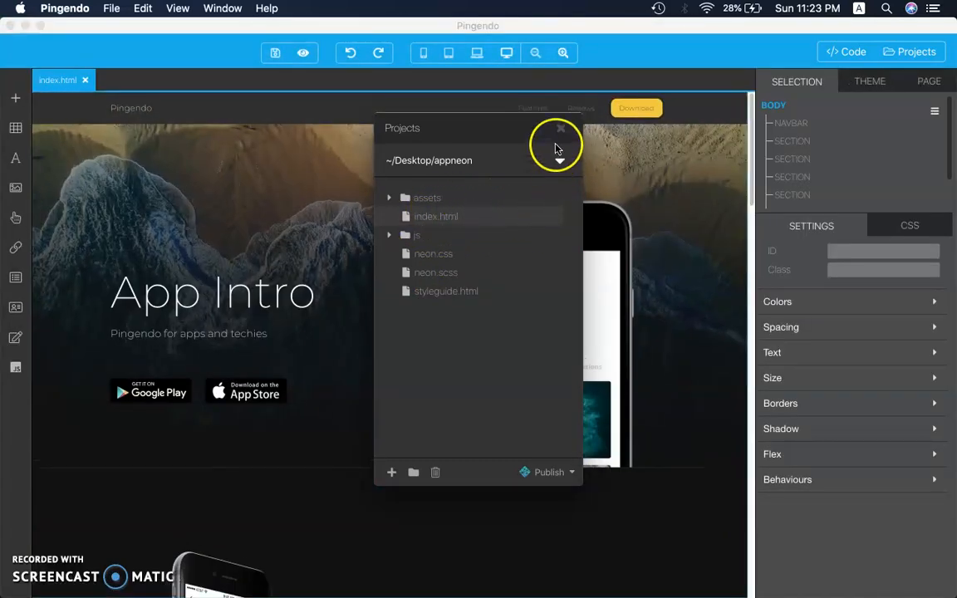
{"action": "left_click", "coordinate": [562, 133]}
{"action": "left_click", "coordinate": [560, 133]}
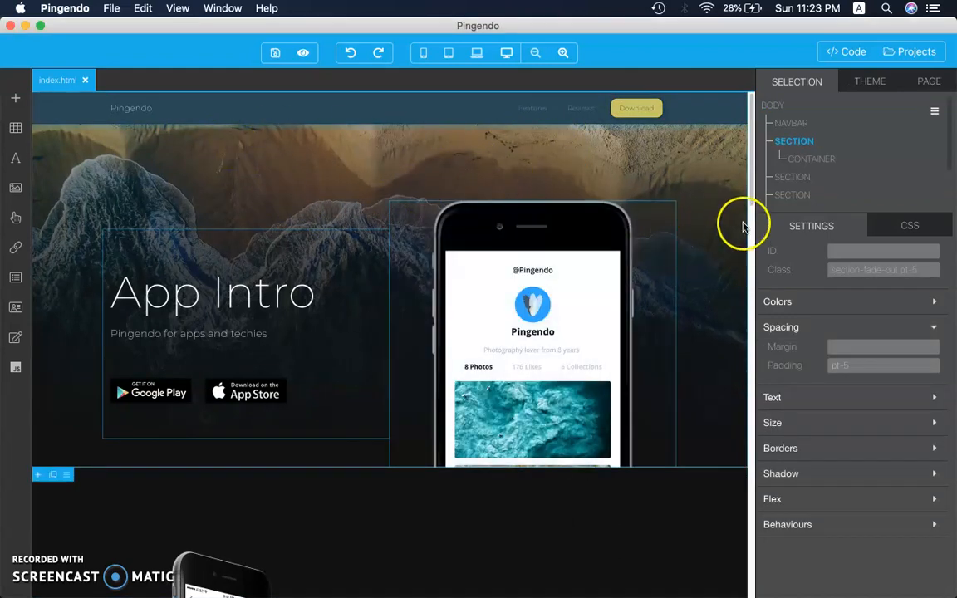
{"action": "left_click", "coordinate": [753, 197]}
{"action": "left_click_drag", "start_coordinate": [753, 197], "coordinate": [789, 167]}
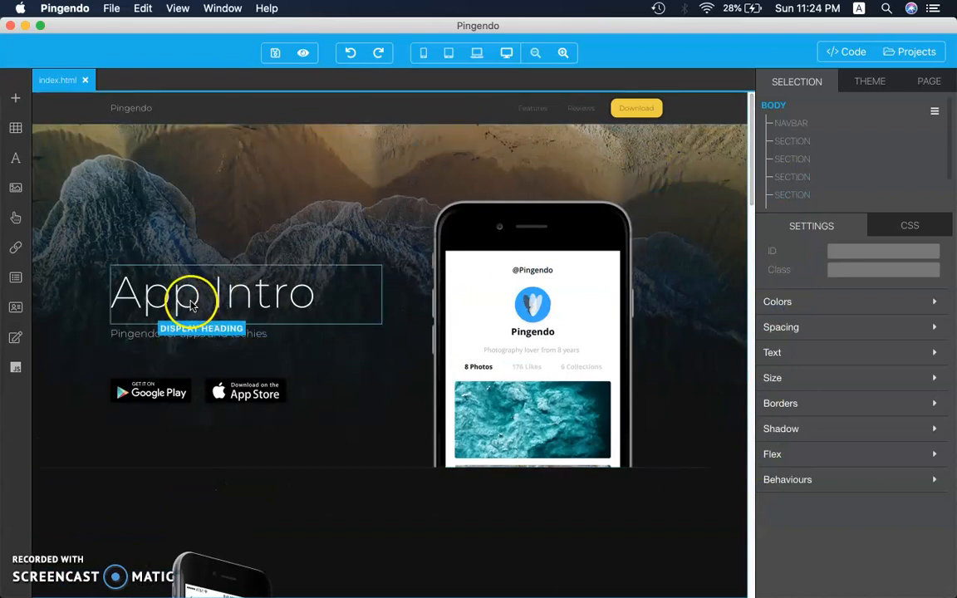
- Replace the "App Intro" display heading text with "Awesome Intro"
{"action": "left_click", "coordinate": [240, 298]}
{"action": "double_click", "coordinate": [288, 292]}
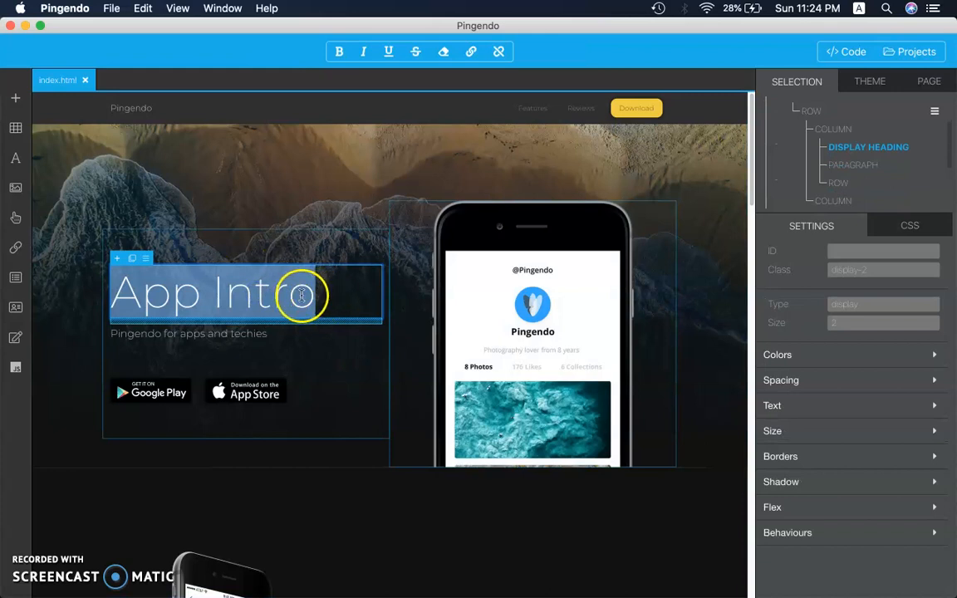
{"action": "left_click", "coordinate": [339, 294]}
{"action": "left_click_drag", "start_coordinate": [318, 295], "coordinate": [215, 289]}
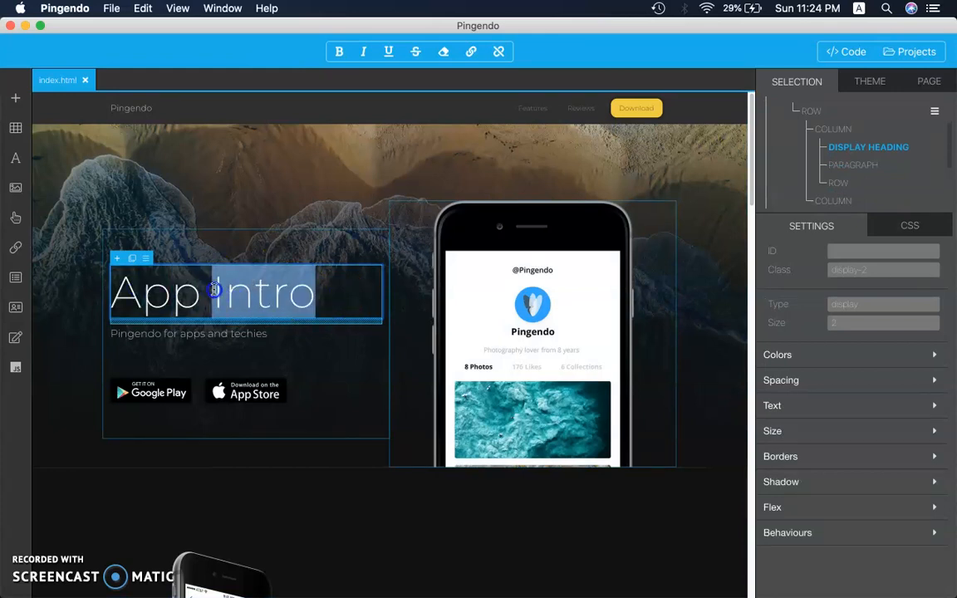
{"action": "left_click", "coordinate": [275, 299]}
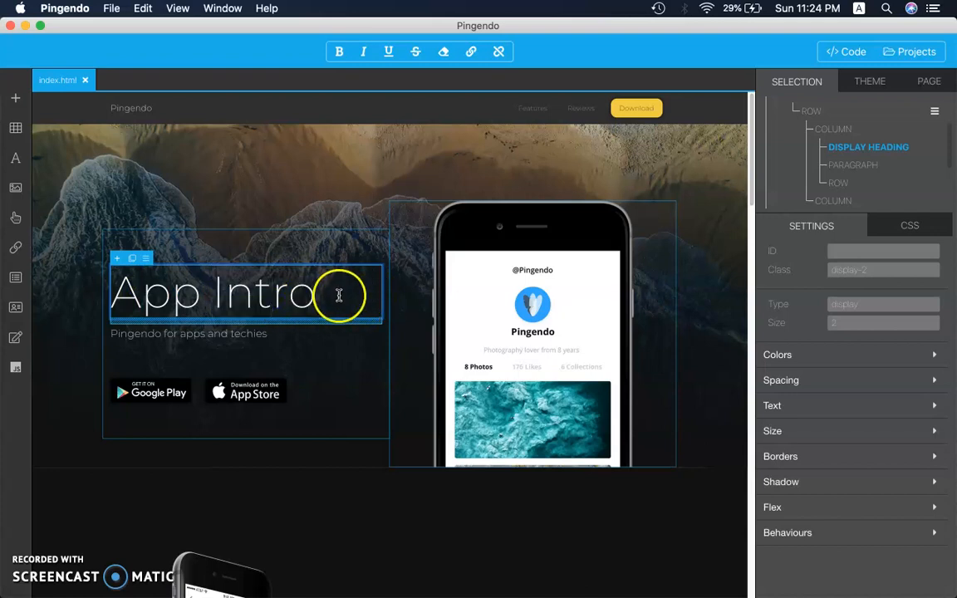
{"action": "left_click_drag", "start_coordinate": [338, 294], "coordinate": [113, 291]}
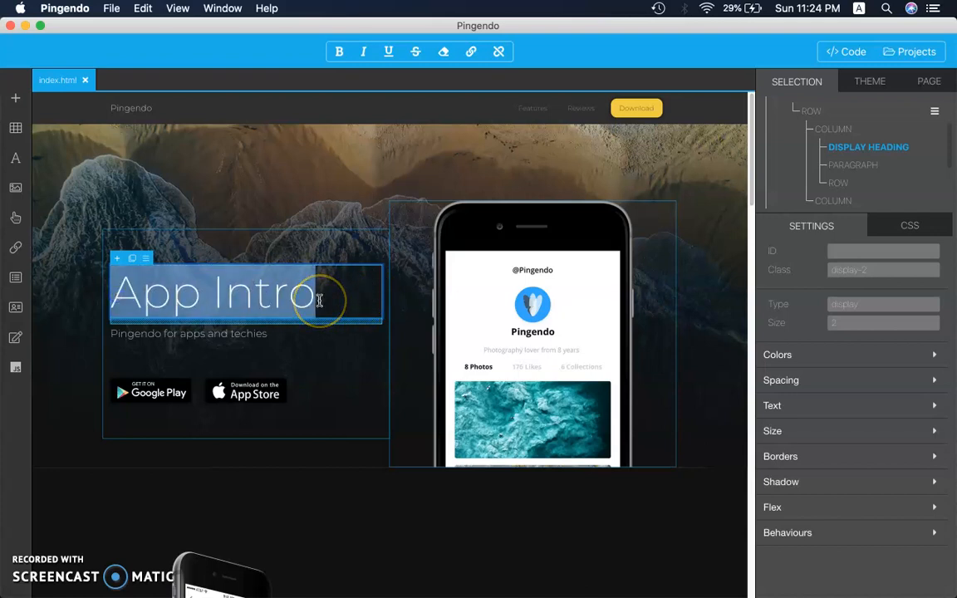
{"action": "type", "text": "Awesome"}
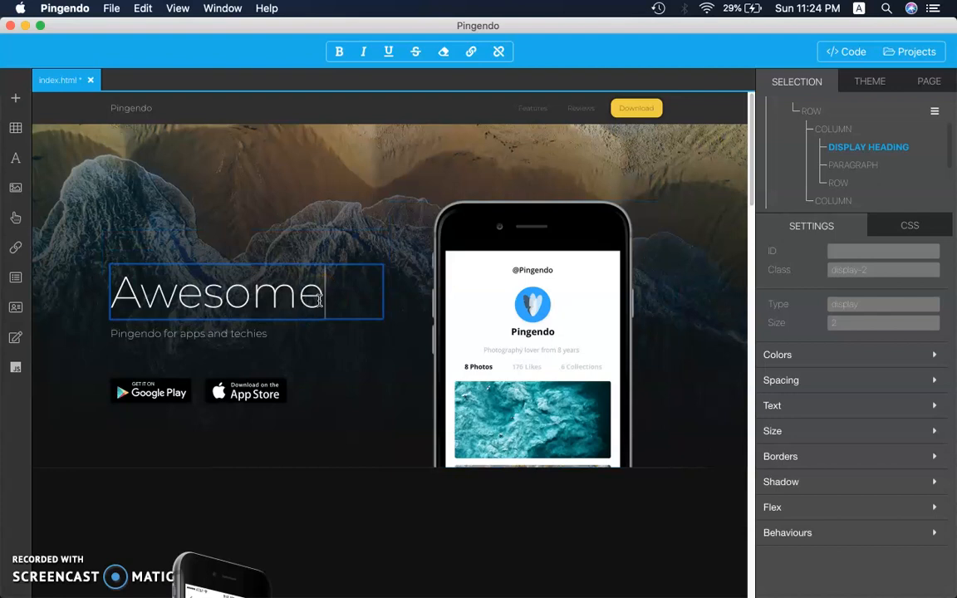
{"action": "type", "text": " Intro"}
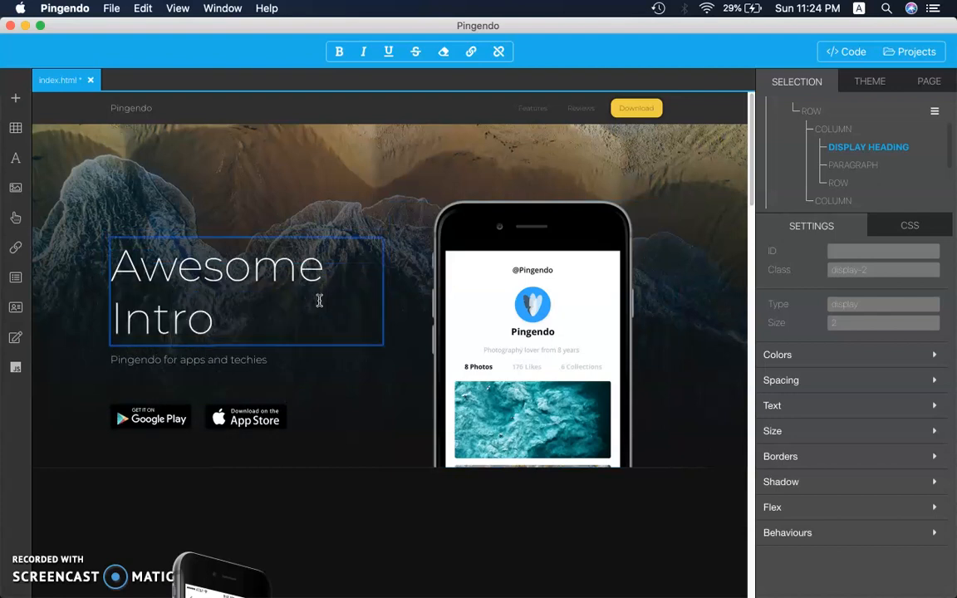
{"action": "left_click", "coordinate": [475, 165]}
- Inspect the image settings of the App Store badge and the phone mockup, including the file chooser for the mockup's source
{"action": "left_click", "coordinate": [254, 418]}
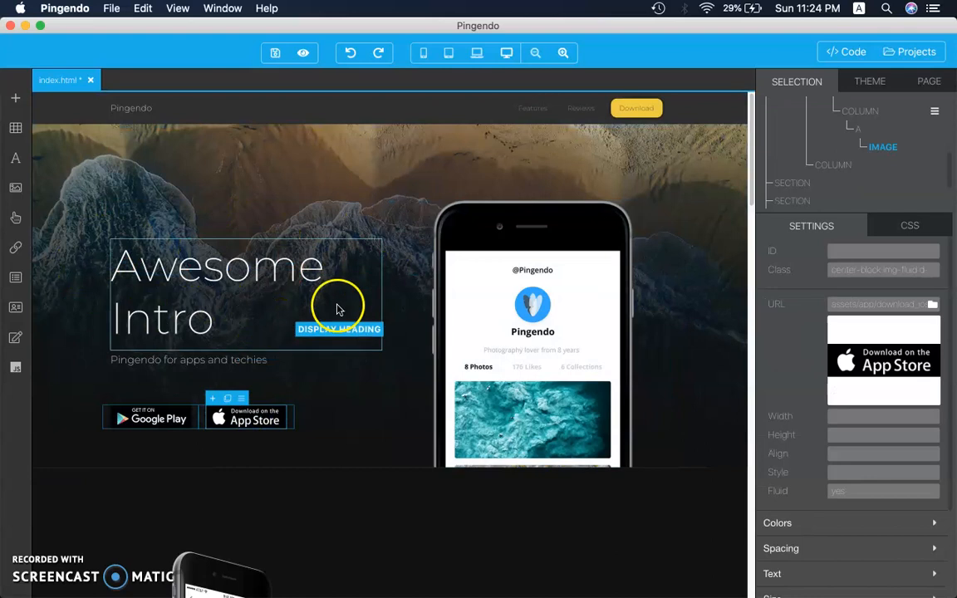
{"action": "left_click", "coordinate": [566, 257]}
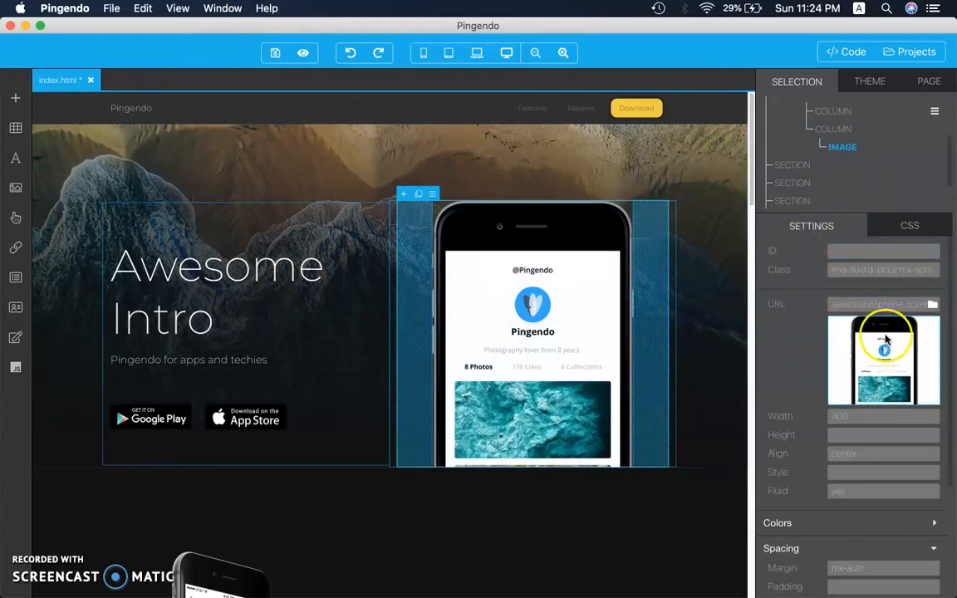
{"action": "left_click", "coordinate": [908, 304]}
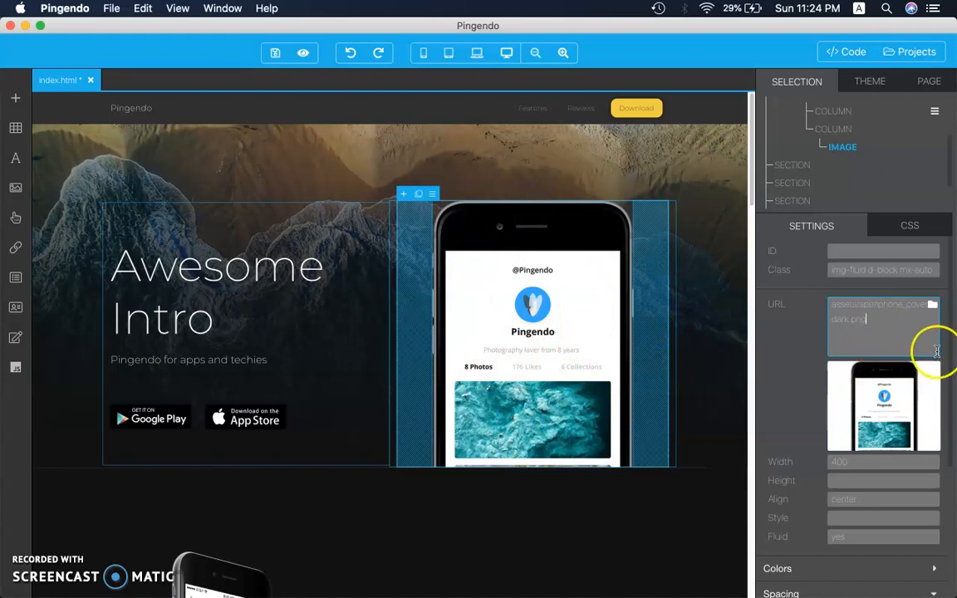
{"action": "left_click", "coordinate": [934, 306]}
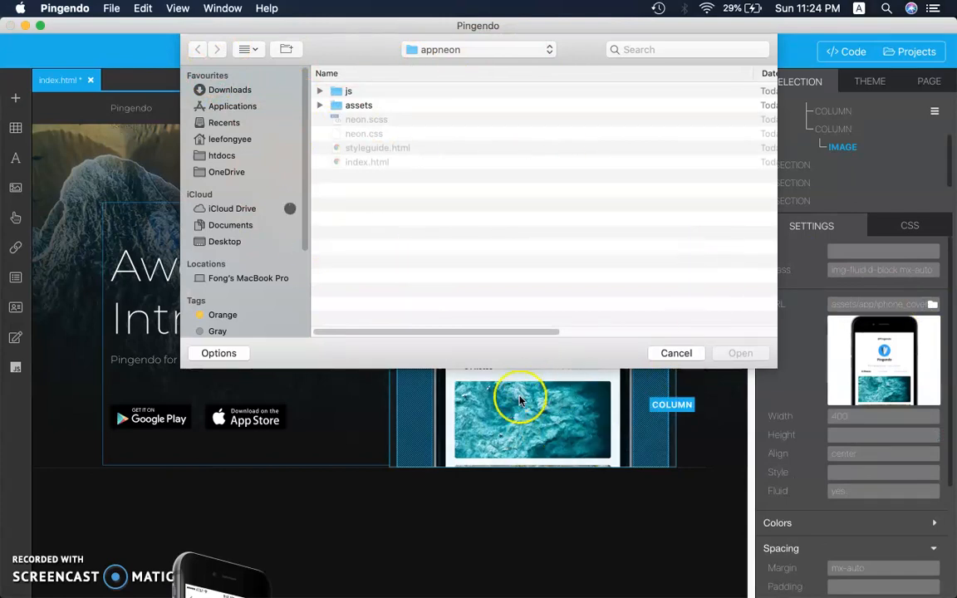
{"action": "left_click", "coordinate": [673, 356]}
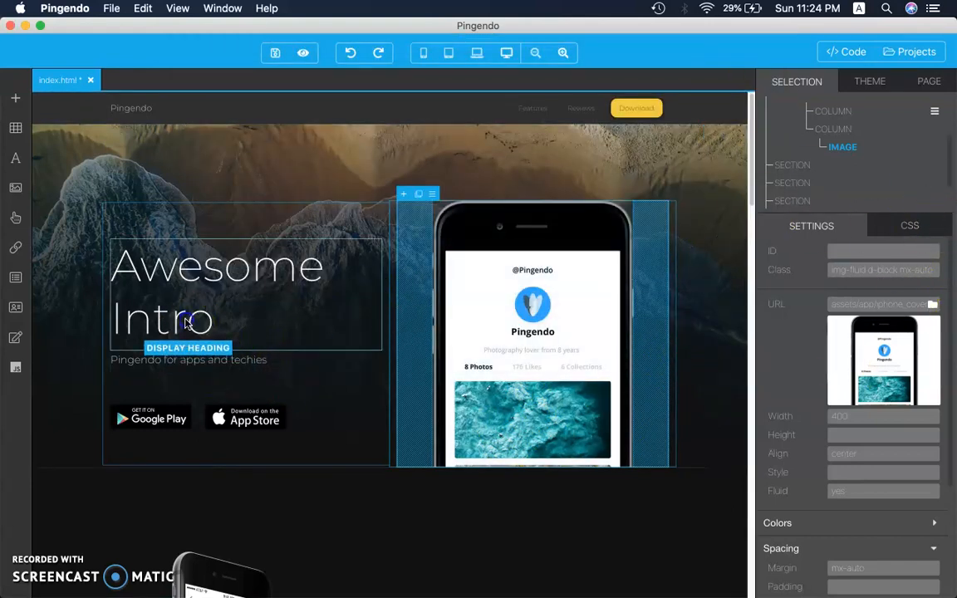
- Set the text color of the "Awesome Intro" heading to primary
{"action": "left_click", "coordinate": [241, 334]}
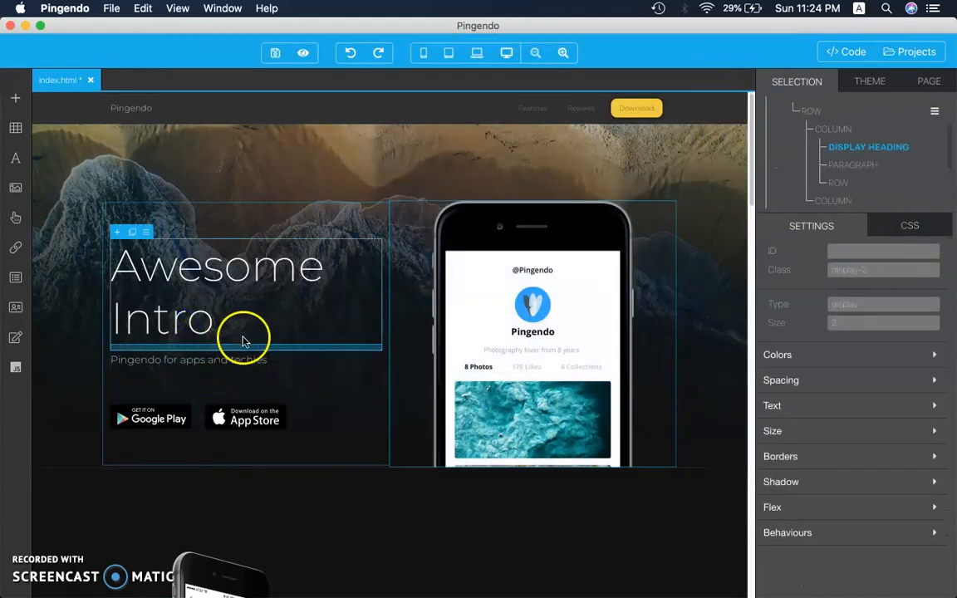
{"action": "left_click", "coordinate": [781, 357]}
{"action": "left_click", "coordinate": [846, 392]}
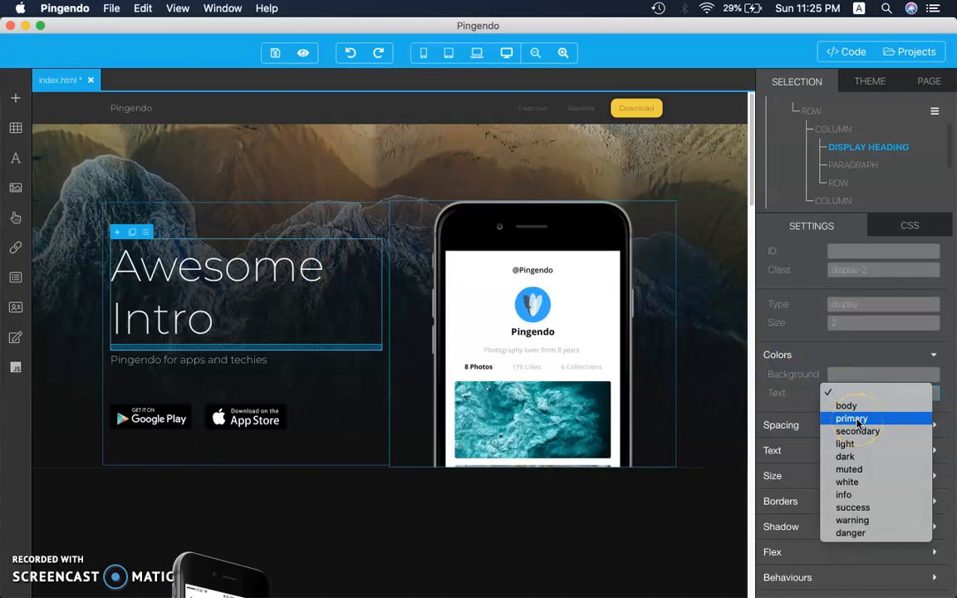
{"action": "left_click", "coordinate": [855, 421]}
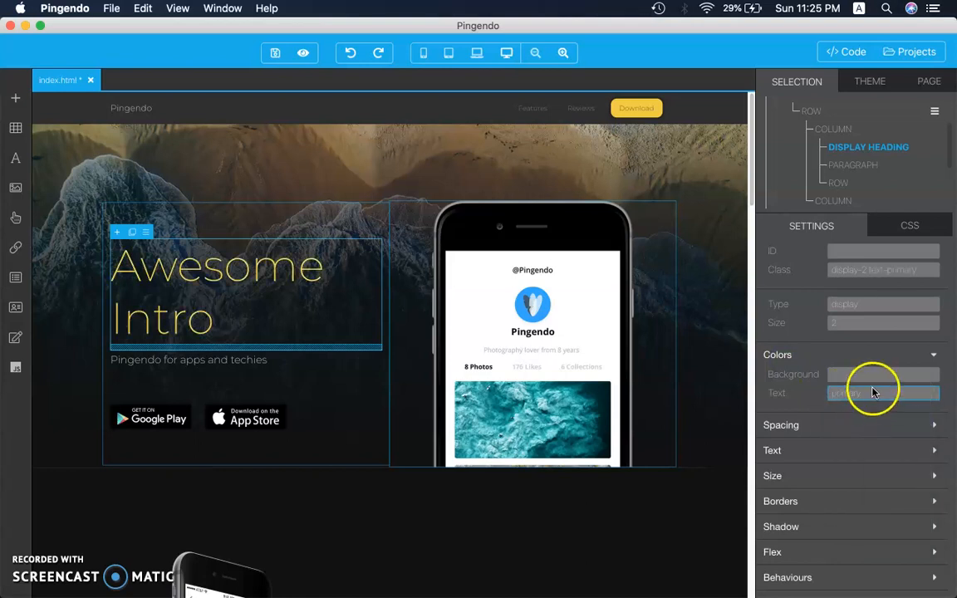
- Examine the margin options in the "Awesome Intro" heading's spacing settings
{"action": "left_click", "coordinate": [831, 424]}
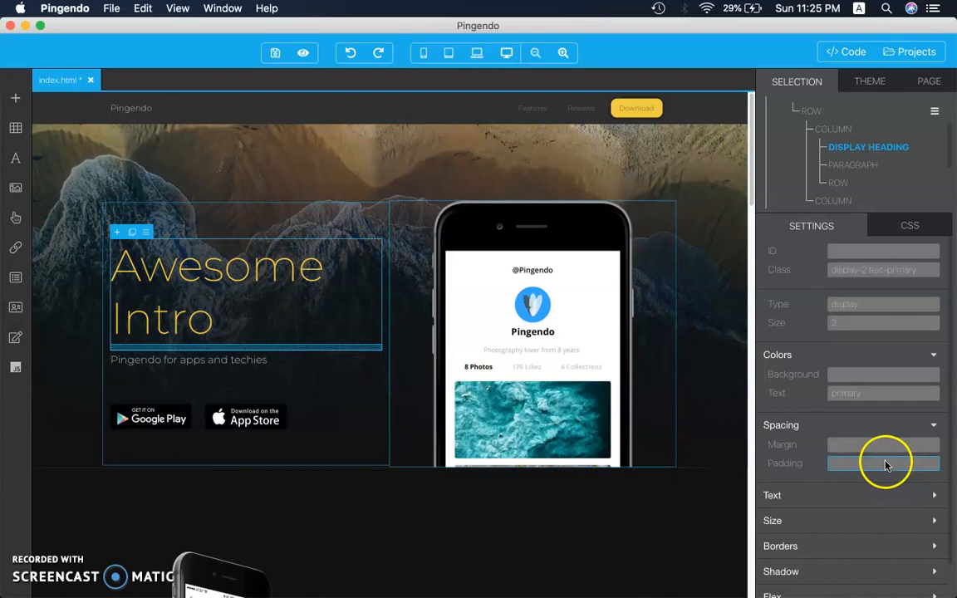
{"action": "left_click", "coordinate": [883, 446]}
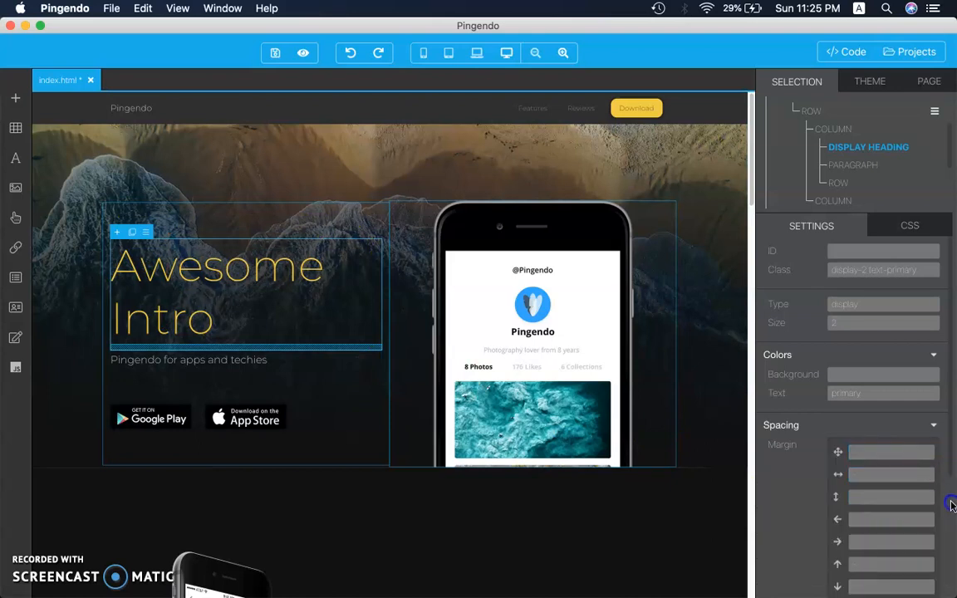
{"action": "left_click_drag", "start_coordinate": [951, 464], "coordinate": [950, 525]}
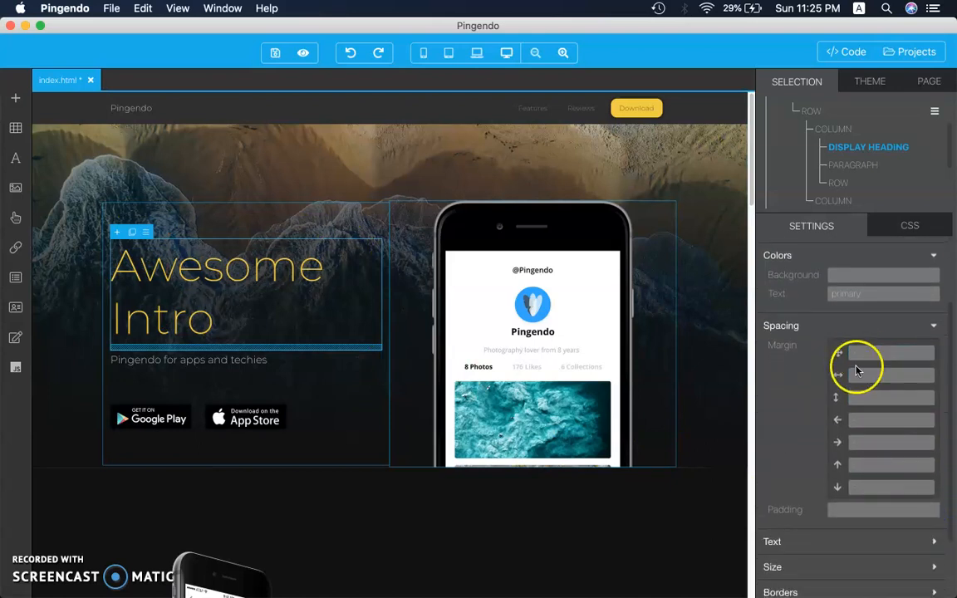
{"action": "left_click", "coordinate": [882, 356]}
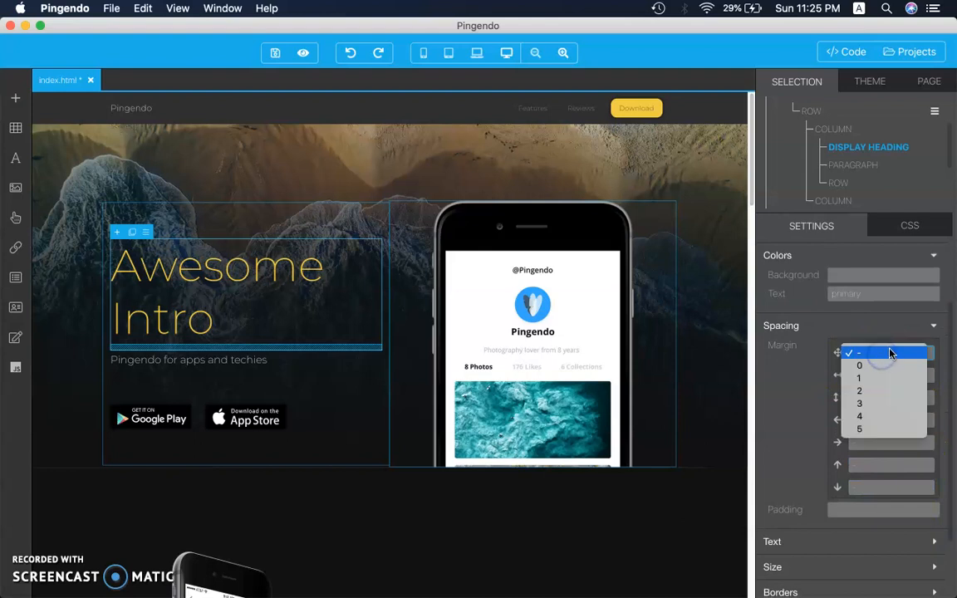
{"action": "left_click", "coordinate": [867, 356]}
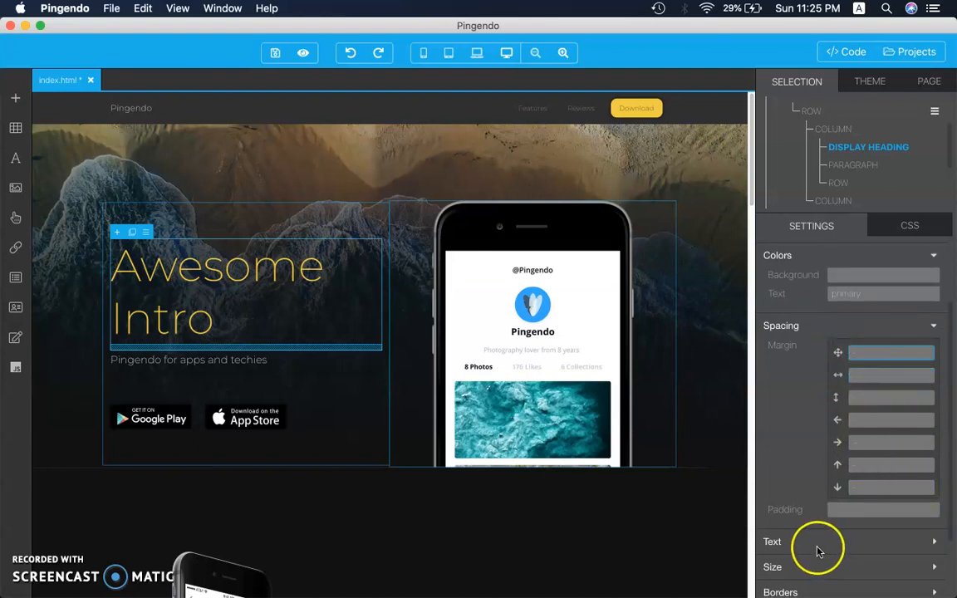
- Set the "Awesome Intro" heading's padding on all sides to 1 and raise it to 5
{"action": "left_click", "coordinate": [853, 510]}
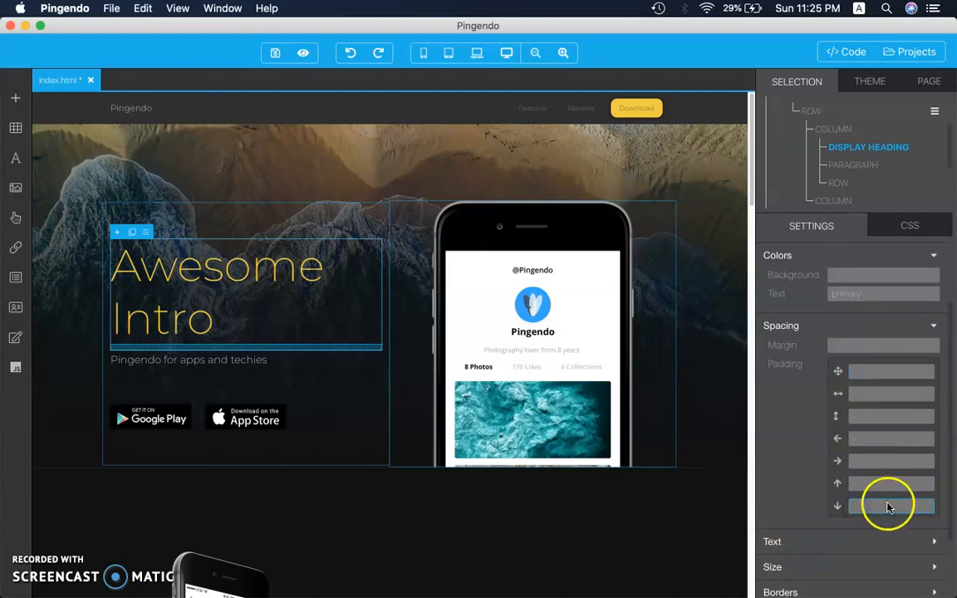
{"action": "left_click", "coordinate": [870, 374]}
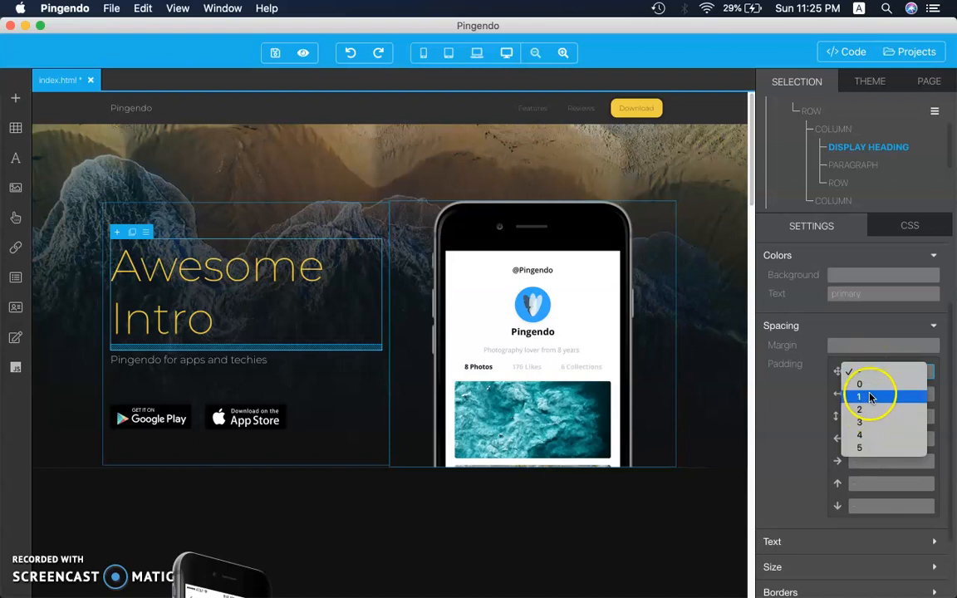
{"action": "left_click", "coordinate": [870, 397]}
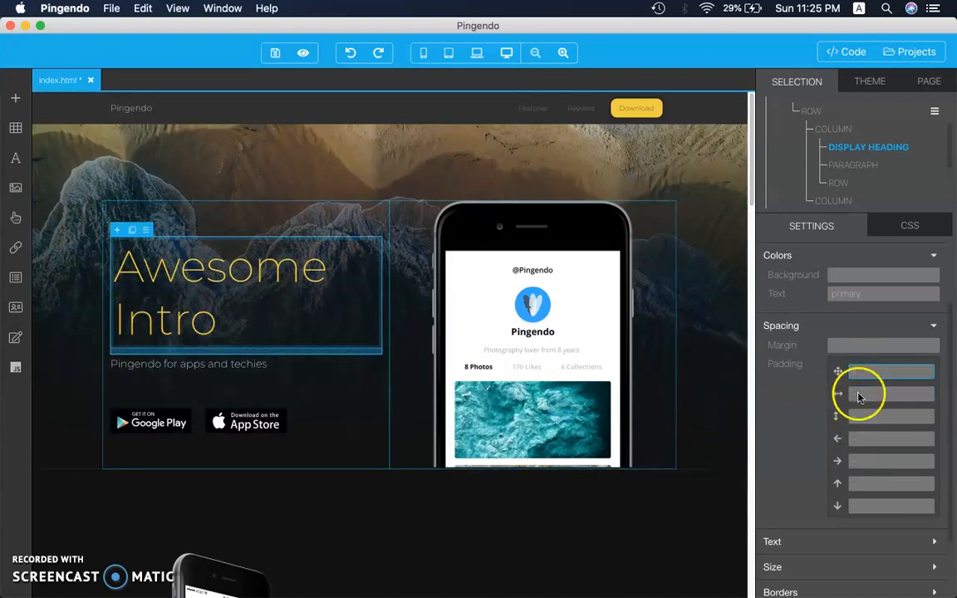
{"action": "left_click", "coordinate": [889, 371]}
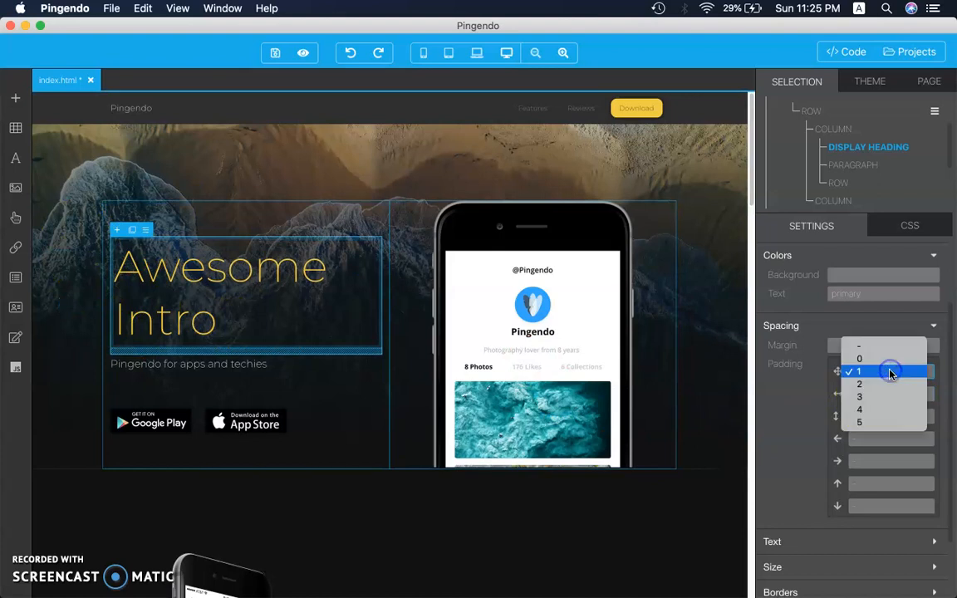
{"action": "left_click", "coordinate": [875, 422]}
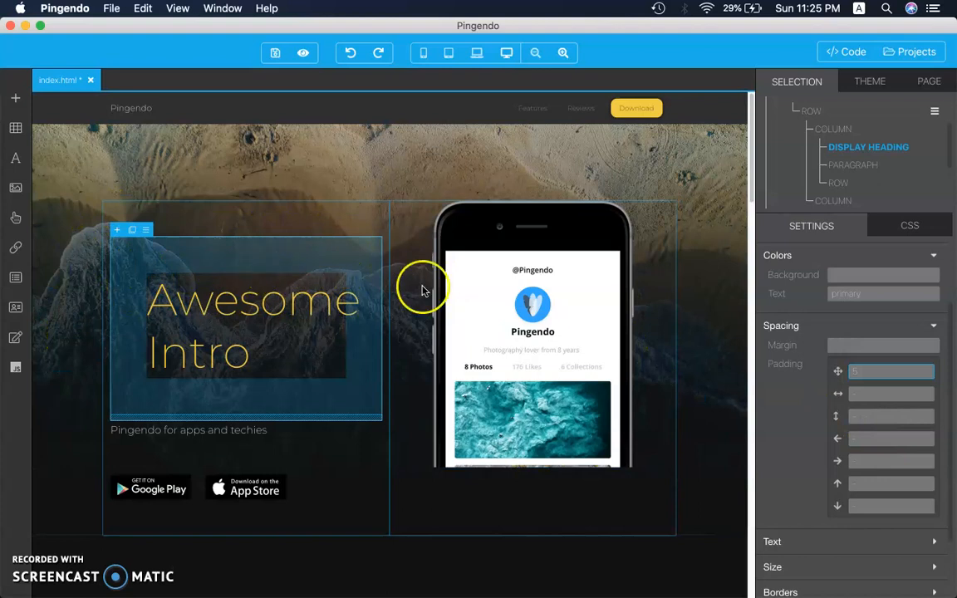
- Set the "Awesome Intro" heading's padding on all sides to 0 and collapse its spacing settings
{"action": "left_click", "coordinate": [894, 377]}
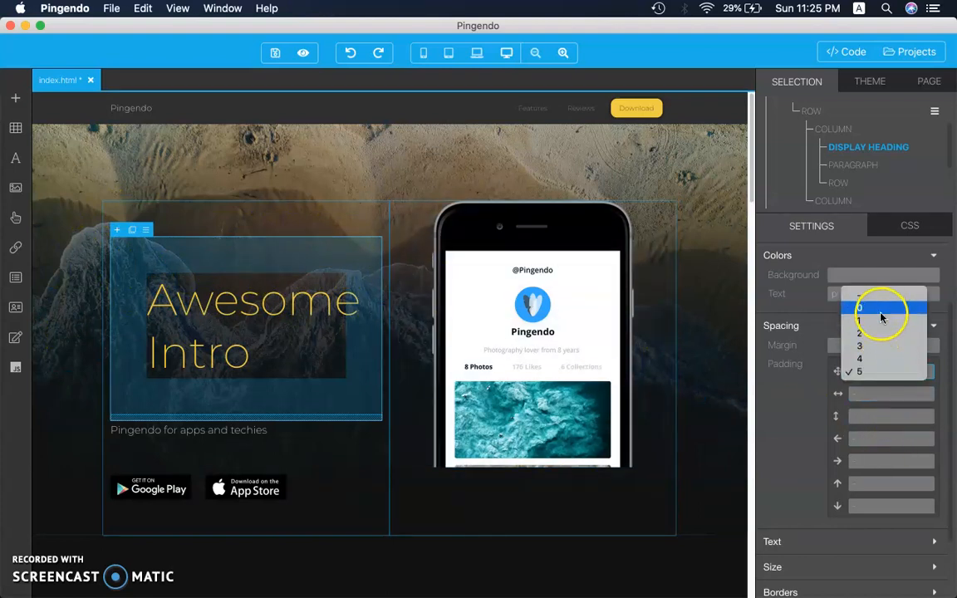
{"action": "left_click", "coordinate": [884, 307]}
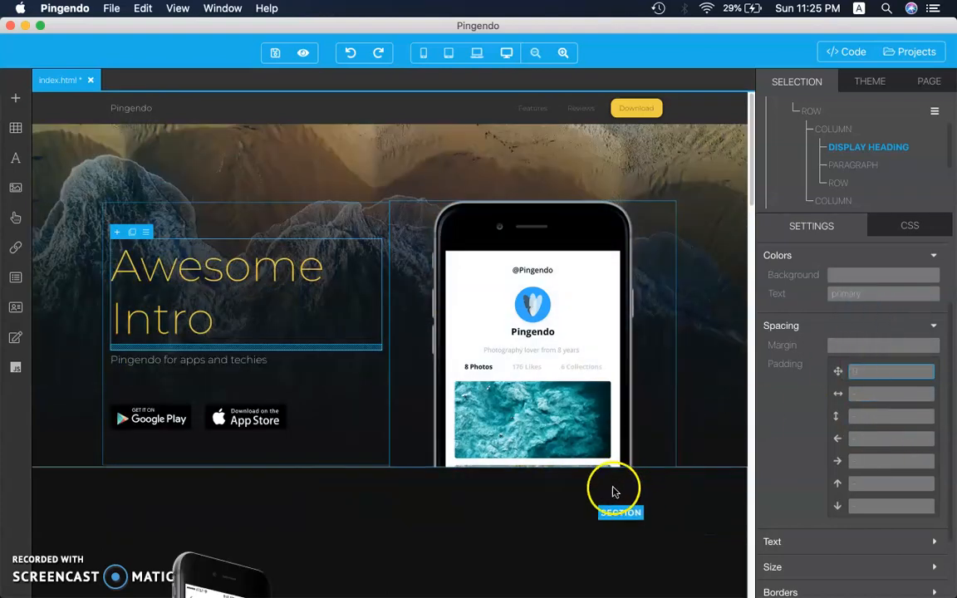
{"action": "left_click", "coordinate": [935, 330]}
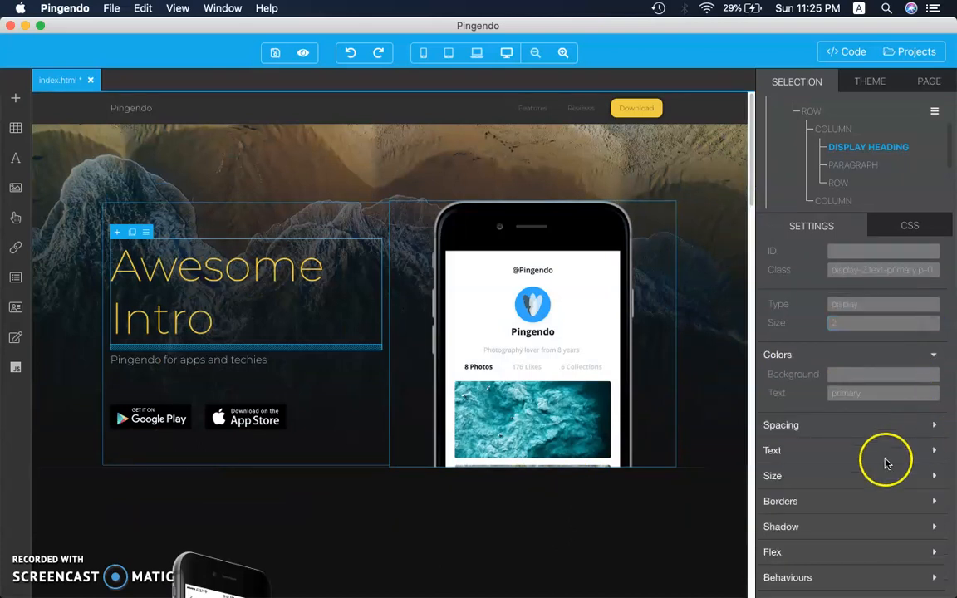
- Set the "Awesome Intro" heading's text transform to uppercase and its alignment to justify
{"action": "left_click", "coordinate": [791, 456]}
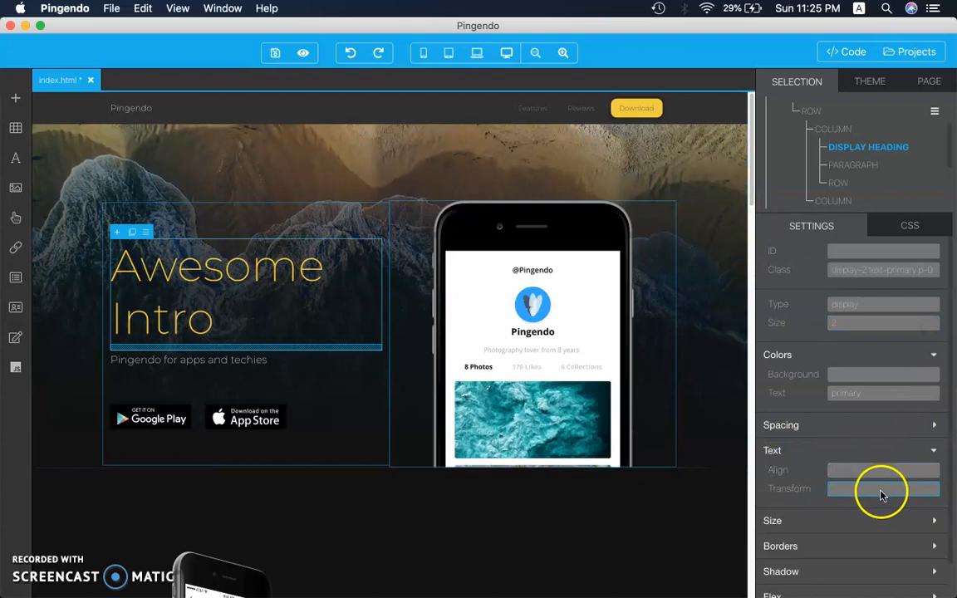
{"action": "left_click", "coordinate": [855, 493]}
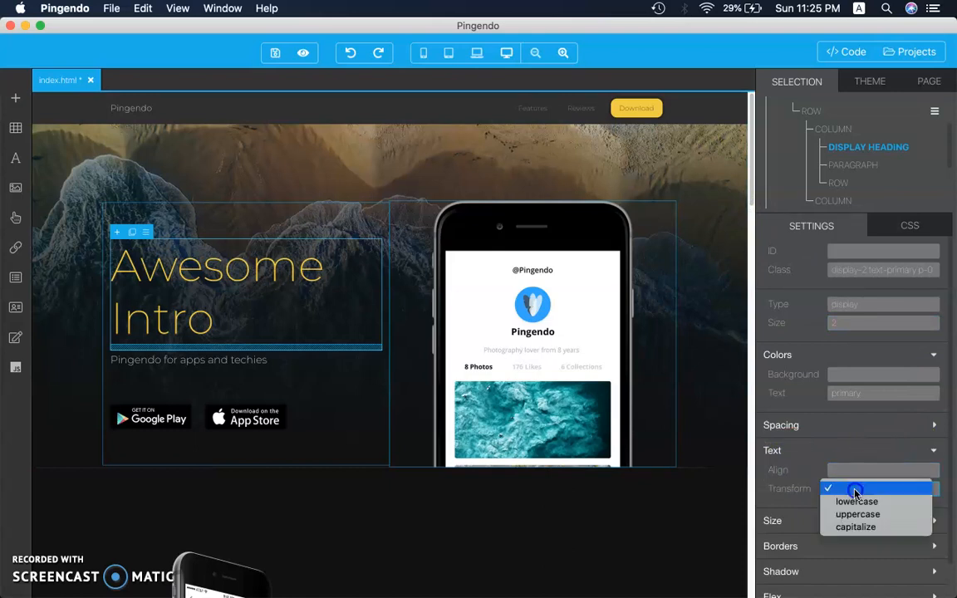
{"action": "left_click", "coordinate": [870, 516]}
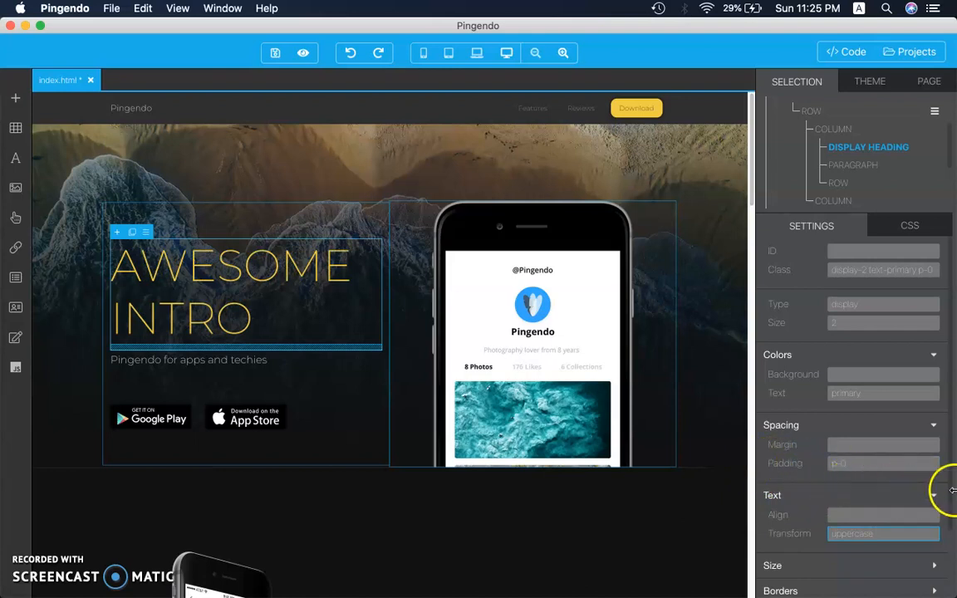
{"action": "left_click_drag", "start_coordinate": [952, 456], "coordinate": [952, 543]}
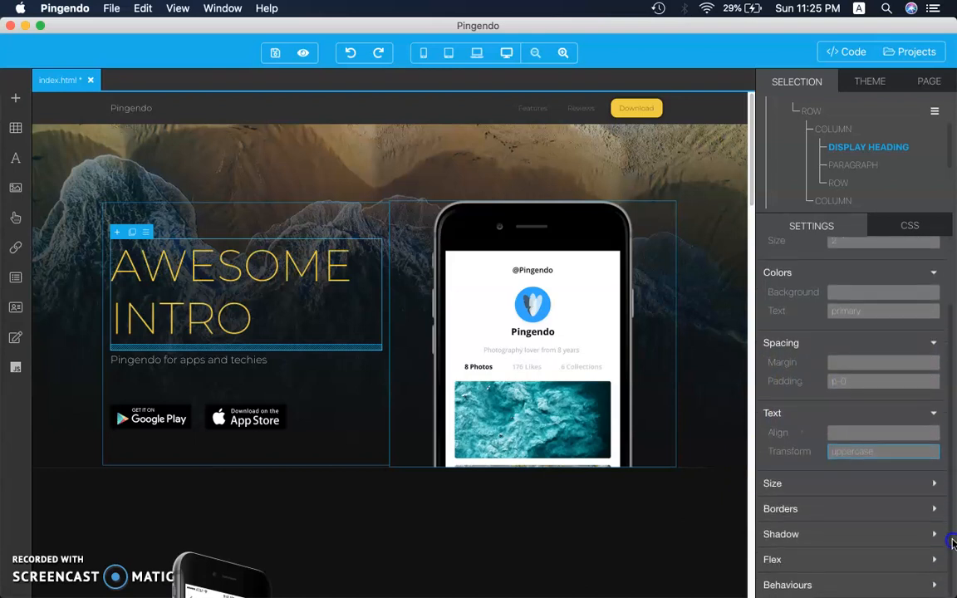
{"action": "left_click", "coordinate": [877, 435]}
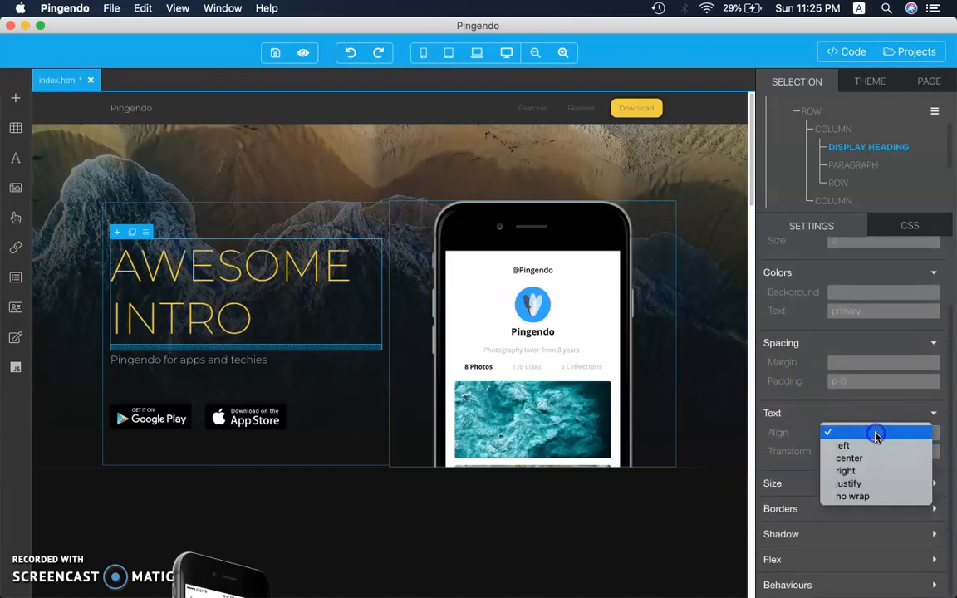
{"action": "left_click", "coordinate": [870, 484]}
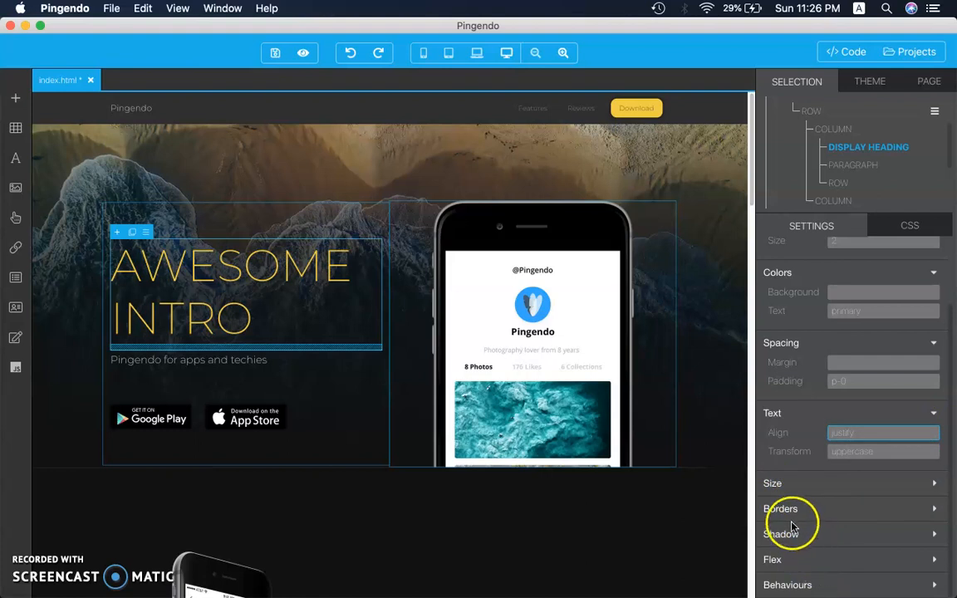
- Add an inline CSS text shadow to the "Awesome Intro" heading with a horizontal position of 1px
{"action": "left_click", "coordinate": [908, 230]}
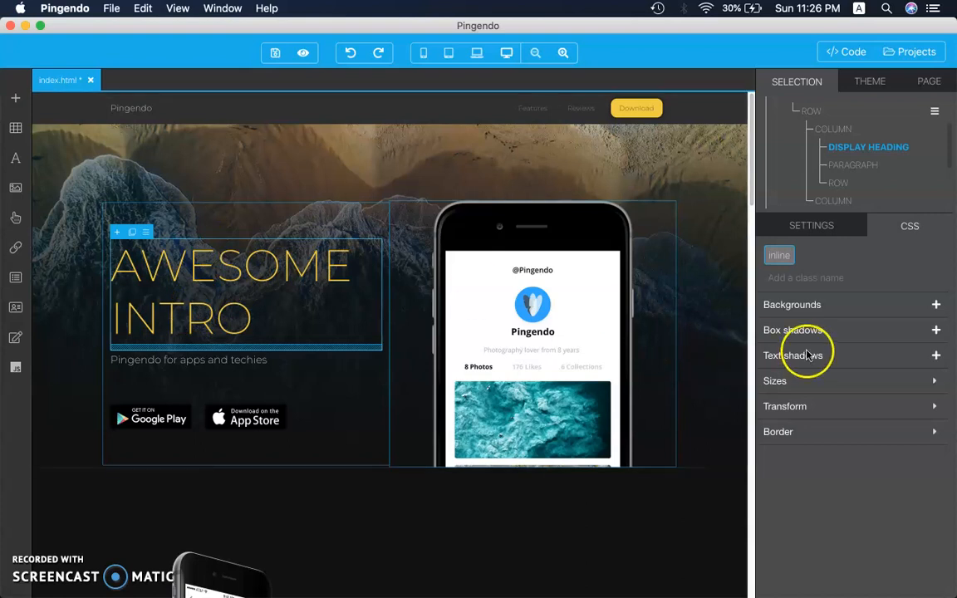
{"action": "left_click", "coordinate": [936, 356]}
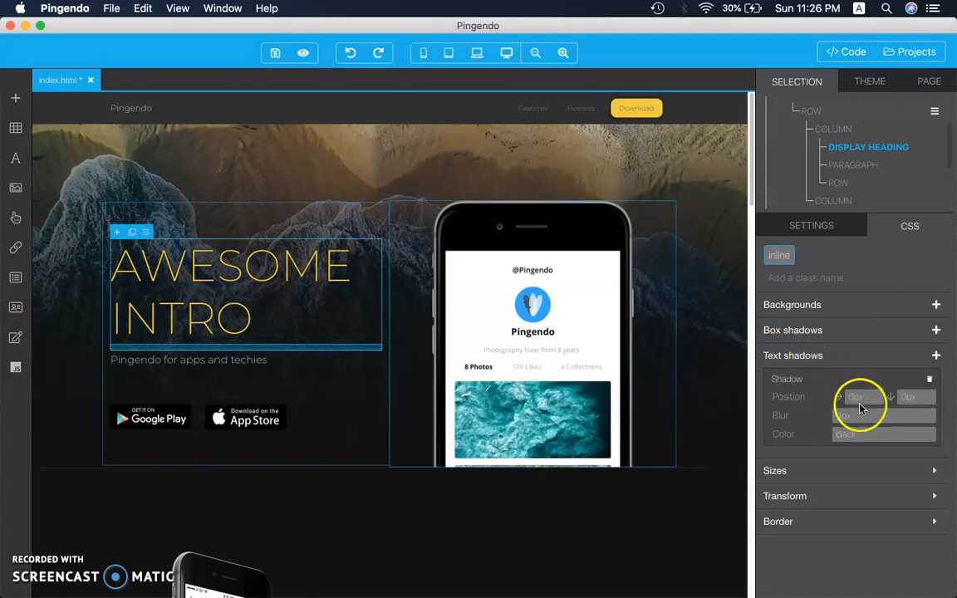
{"action": "left_click_drag", "start_coordinate": [855, 398], "coordinate": [834, 398]}
{"action": "type", "text": "1"}
{"action": "left_click", "coordinate": [907, 397]}
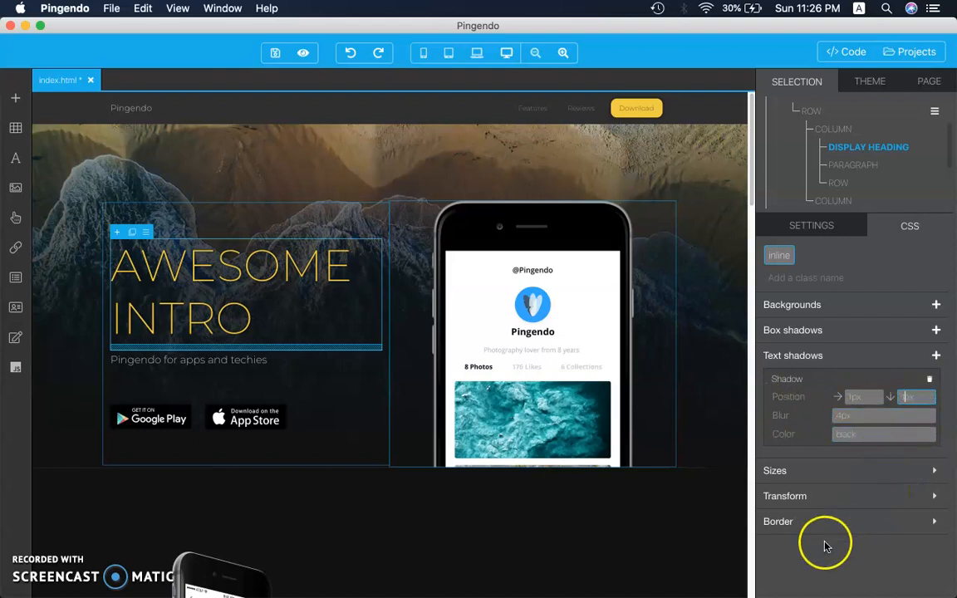
- Look over the heading's general settings and the page's favicon and SEO settings
{"action": "left_click", "coordinate": [810, 226]}
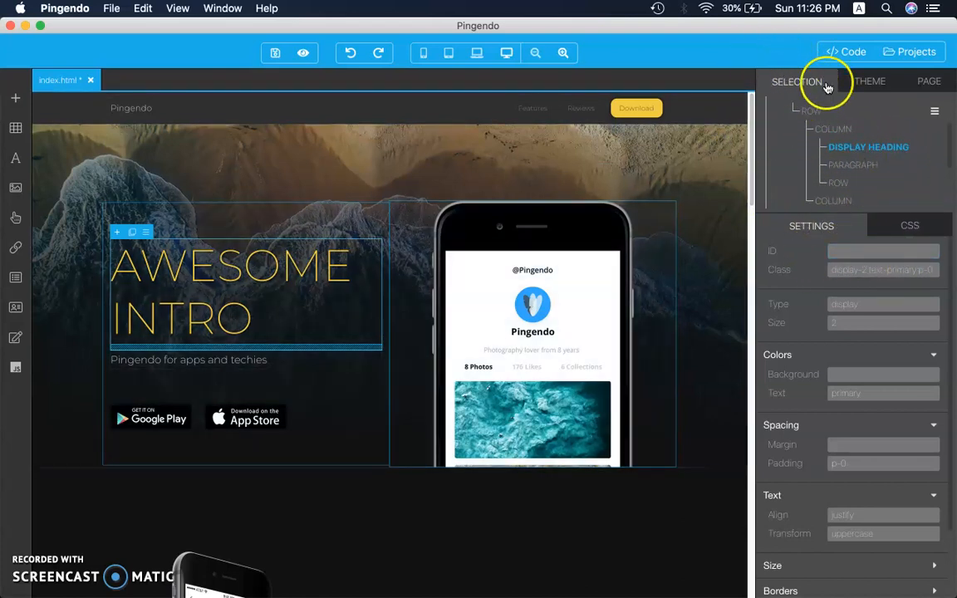
{"action": "left_click", "coordinate": [885, 90]}
{"action": "left_click", "coordinate": [928, 84]}
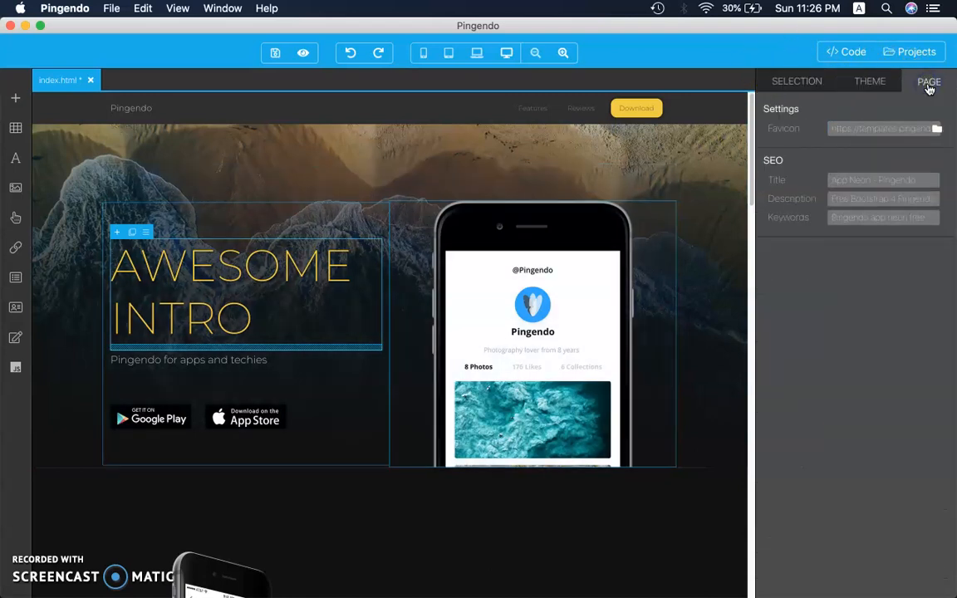
{"action": "left_click", "coordinate": [777, 83]}
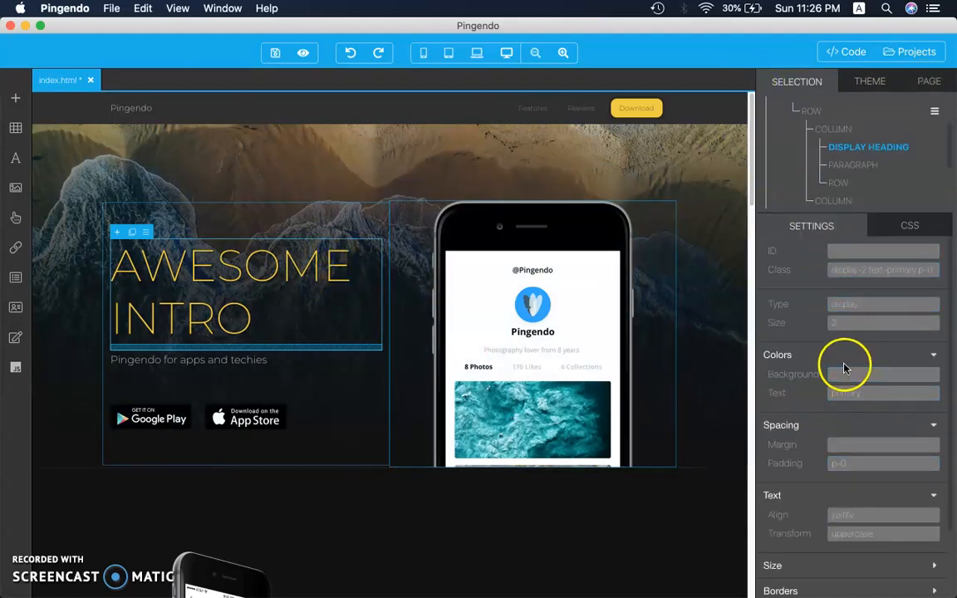
- Examine the theme's base colors and its primary, secondary, info, light and dark palette colors
{"action": "left_click", "coordinate": [869, 83]}
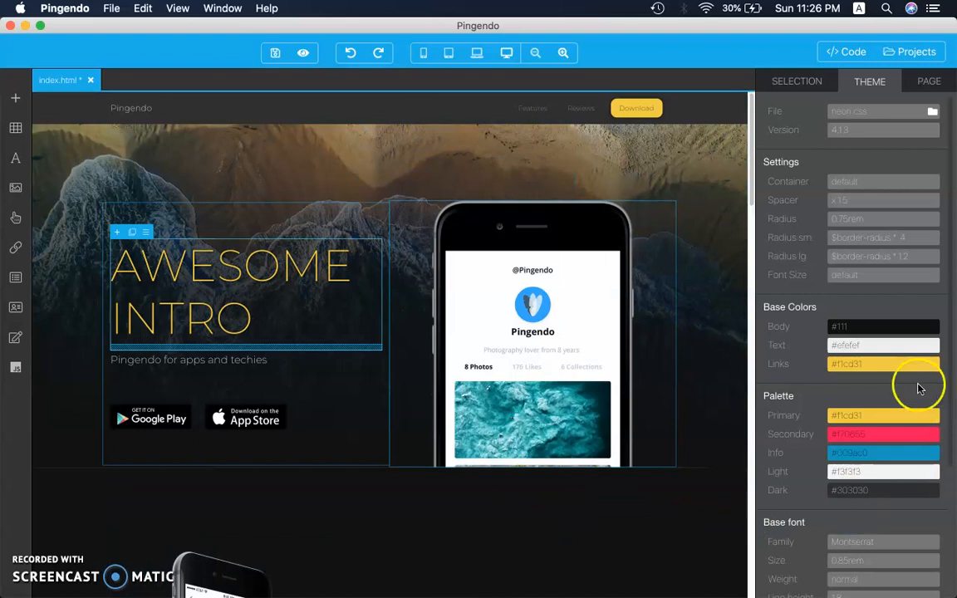
{"action": "left_click", "coordinate": [875, 326]}
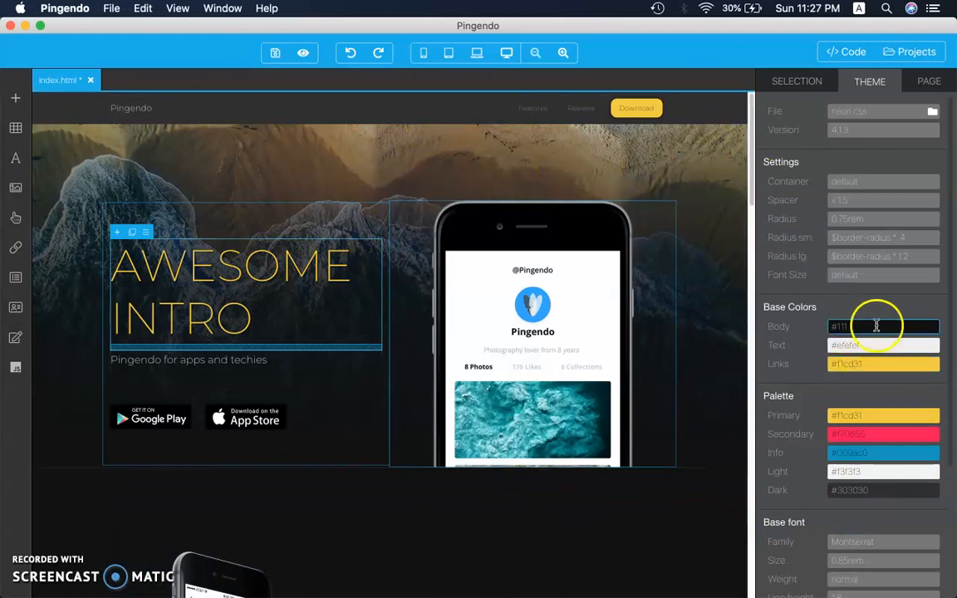
{"action": "left_click", "coordinate": [878, 415]}
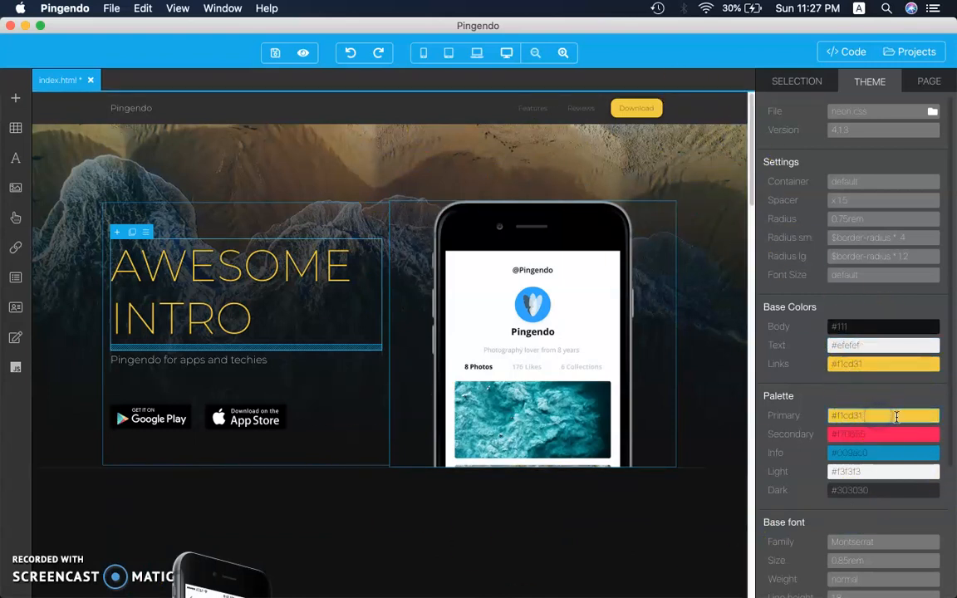
{"action": "left_click_drag", "start_coordinate": [893, 434], "coordinate": [811, 434]}
{"action": "left_click_drag", "start_coordinate": [904, 455], "coordinate": [804, 459]}
{"action": "left_click_drag", "start_coordinate": [889, 471], "coordinate": [857, 470]}
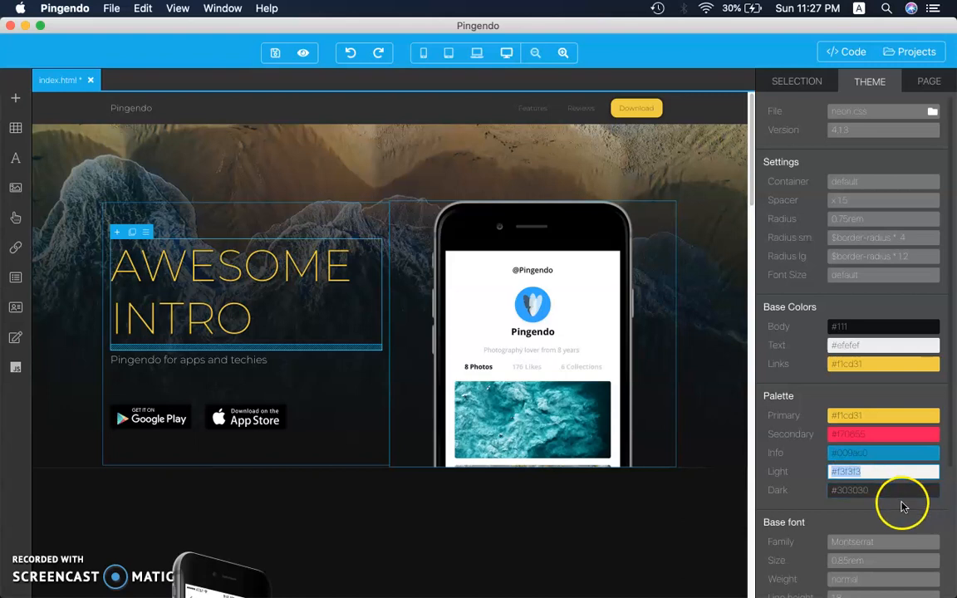
{"action": "scroll", "coordinate": [949, 436], "scroll_direction": "down", "scroll_amount": 3}
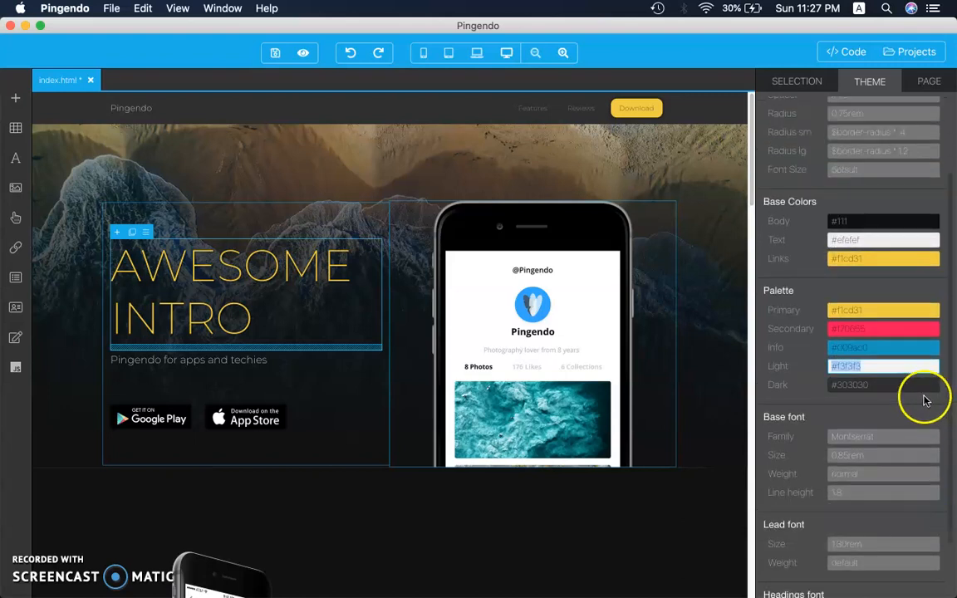
{"action": "left_click", "coordinate": [902, 366]}
{"action": "left_click_drag", "start_coordinate": [902, 366], "coordinate": [773, 353]}
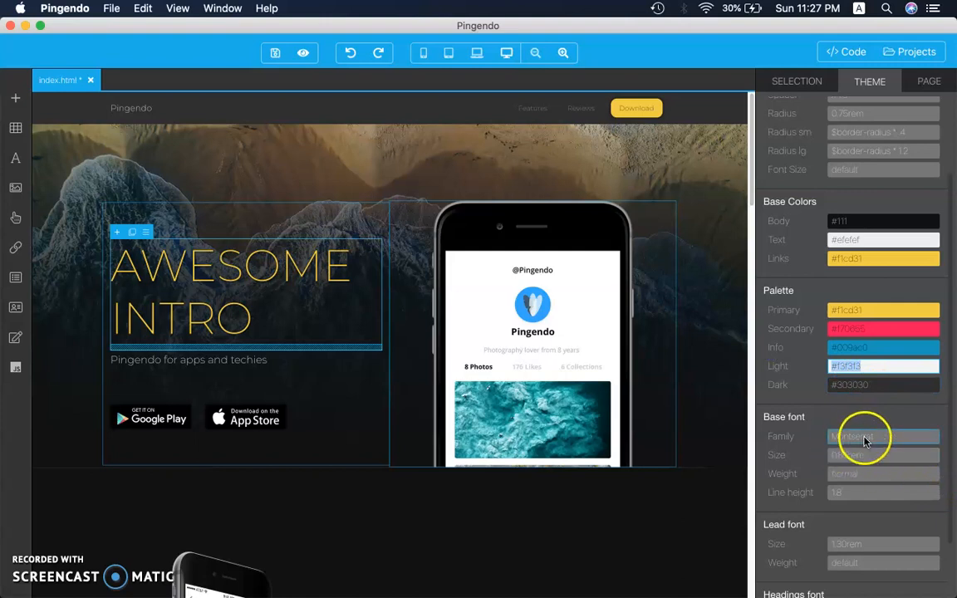
- Examine the theme's base, lead and headings font settings, including the base font's family options and line height
{"action": "left_click", "coordinate": [864, 438]}
{"action": "left_click", "coordinate": [857, 511]}
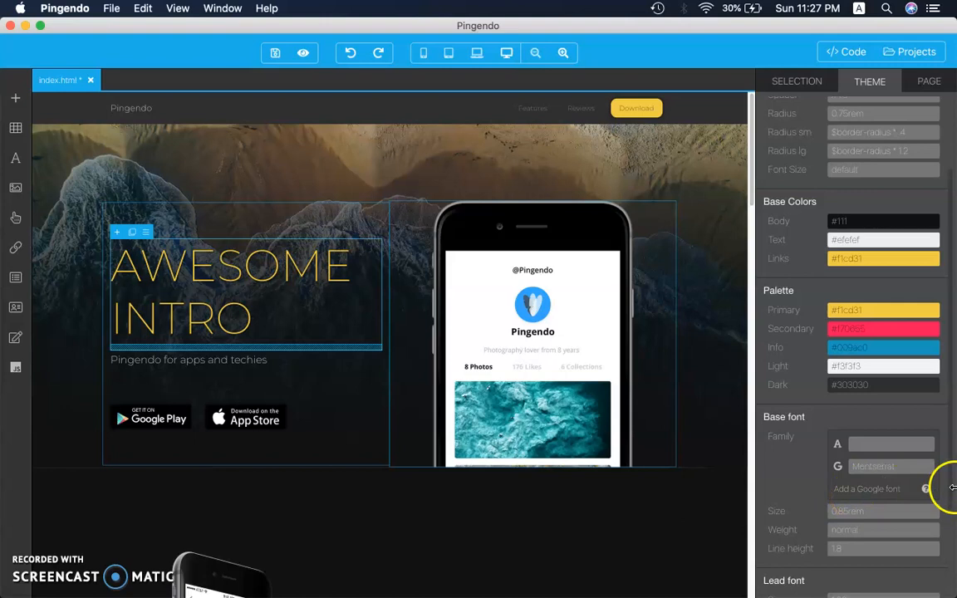
{"action": "scroll", "coordinate": [945, 507], "scroll_direction": "down", "scroll_amount": 3}
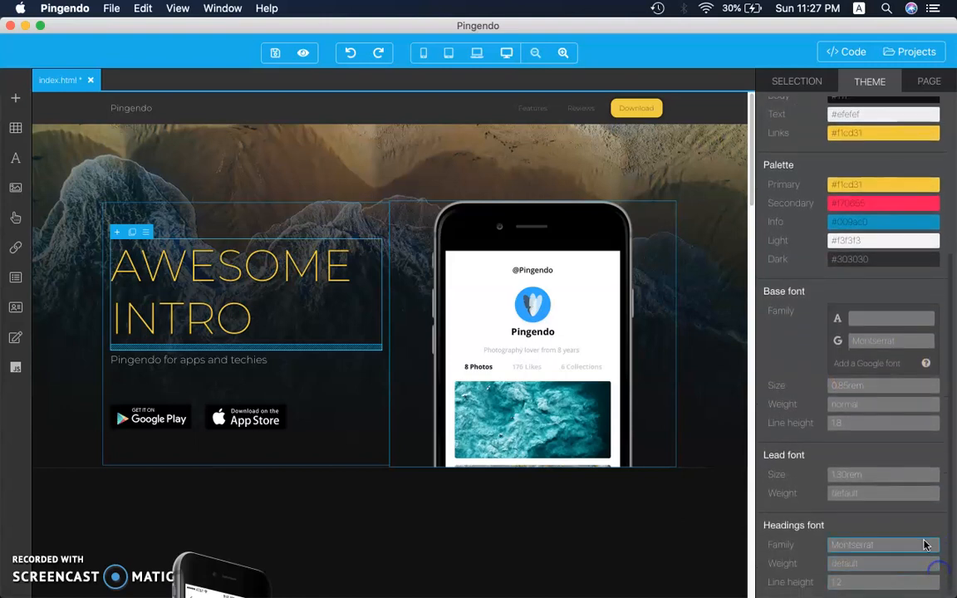
{"action": "left_click", "coordinate": [835, 425]}
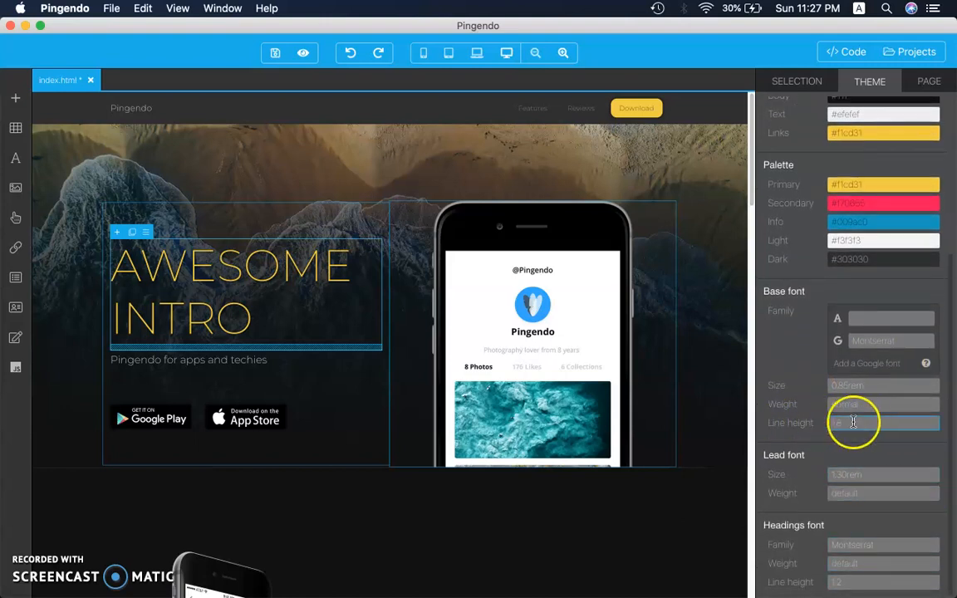
{"action": "left_click_drag", "start_coordinate": [876, 421], "coordinate": [818, 426]}
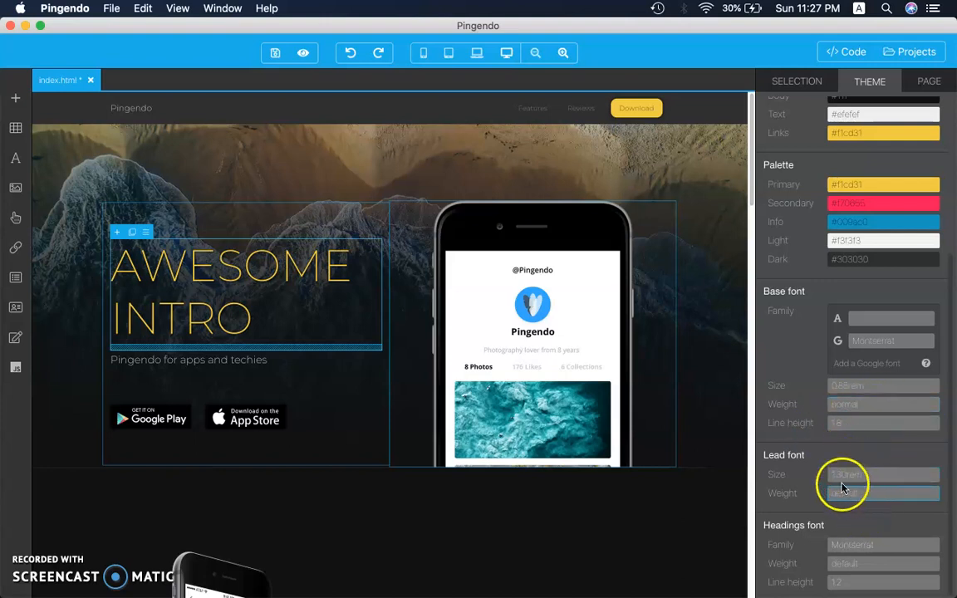
{"action": "left_click", "coordinate": [883, 474]}
{"action": "left_click_drag", "start_coordinate": [951, 275], "coordinate": [951, 280]}
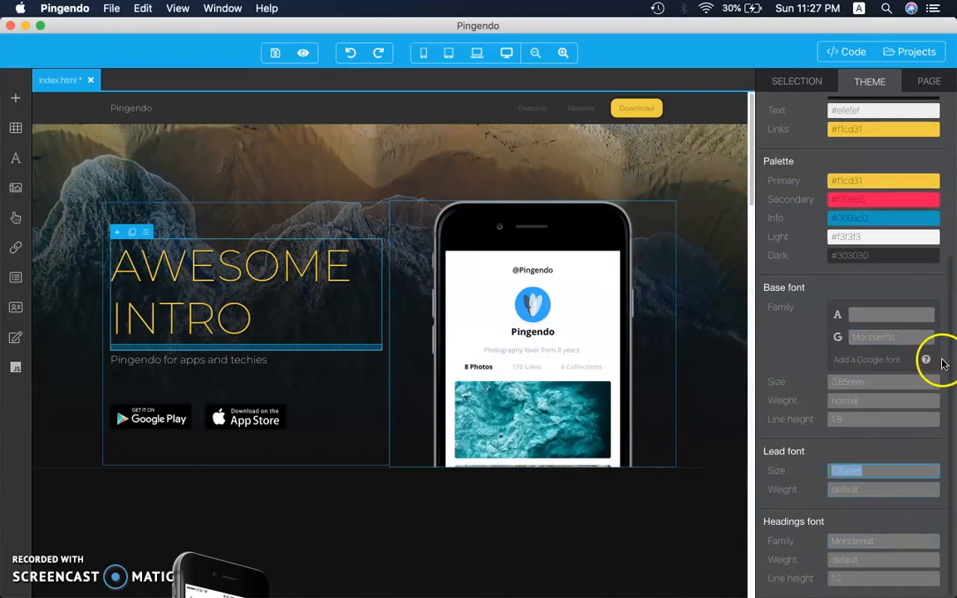
{"action": "left_click_drag", "start_coordinate": [951, 358], "coordinate": [952, 168]}
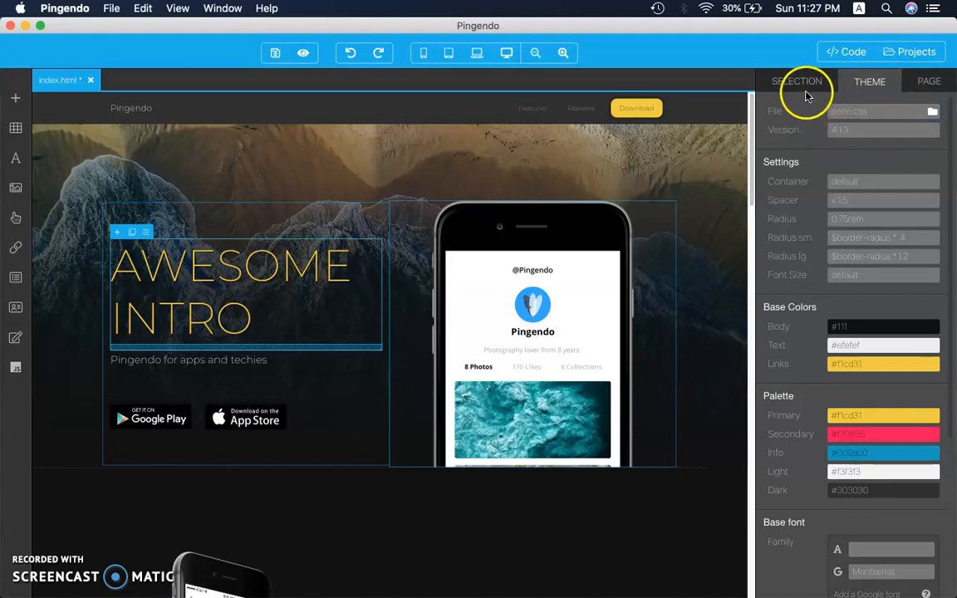
- Review the page's SEO title, description and keywords along with its favicon address
{"action": "left_click", "coordinate": [928, 82]}
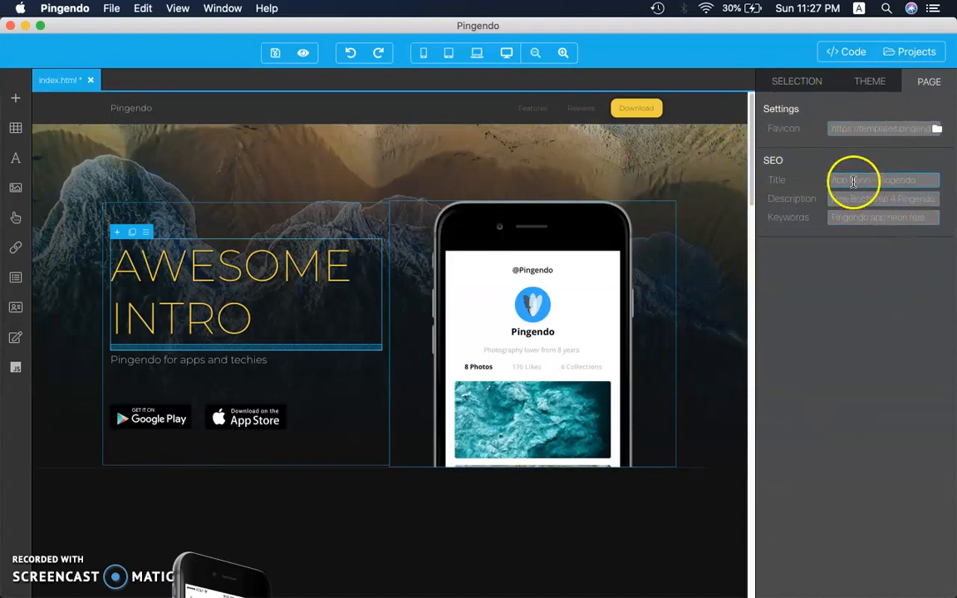
{"action": "left_click", "coordinate": [854, 181]}
{"action": "left_click_drag", "start_coordinate": [867, 196], "coordinate": [830, 181]}
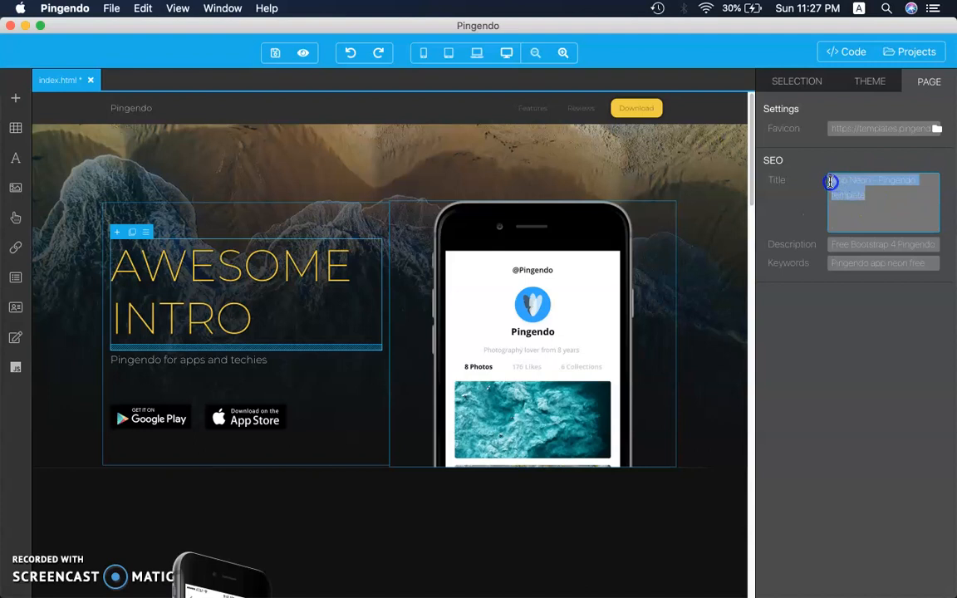
{"action": "left_click", "coordinate": [855, 242]}
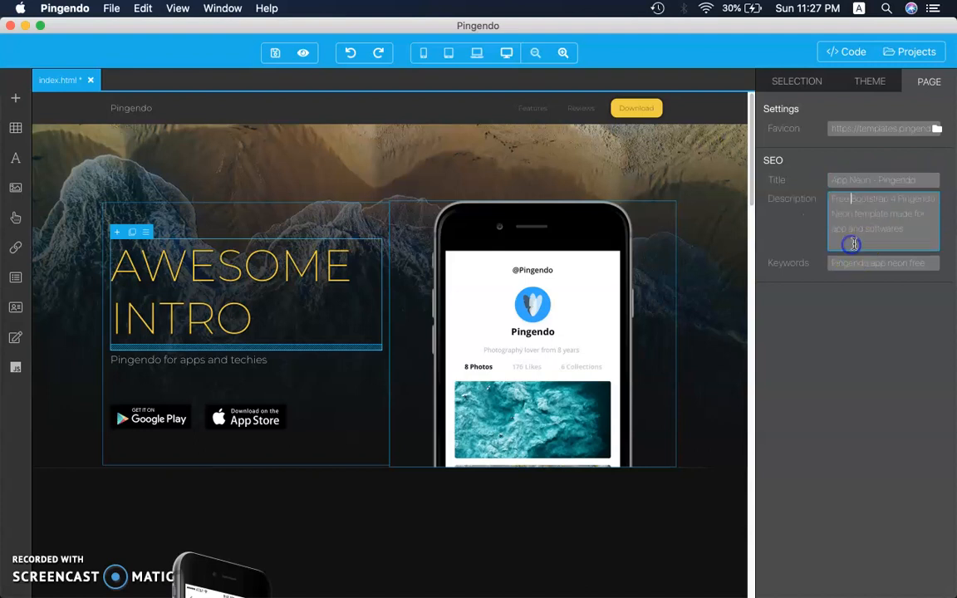
{"action": "left_click_drag", "start_coordinate": [887, 231], "coordinate": [835, 202]}
{"action": "left_click", "coordinate": [930, 264]}
{"action": "left_click_drag", "start_coordinate": [927, 243], "coordinate": [838, 221]}
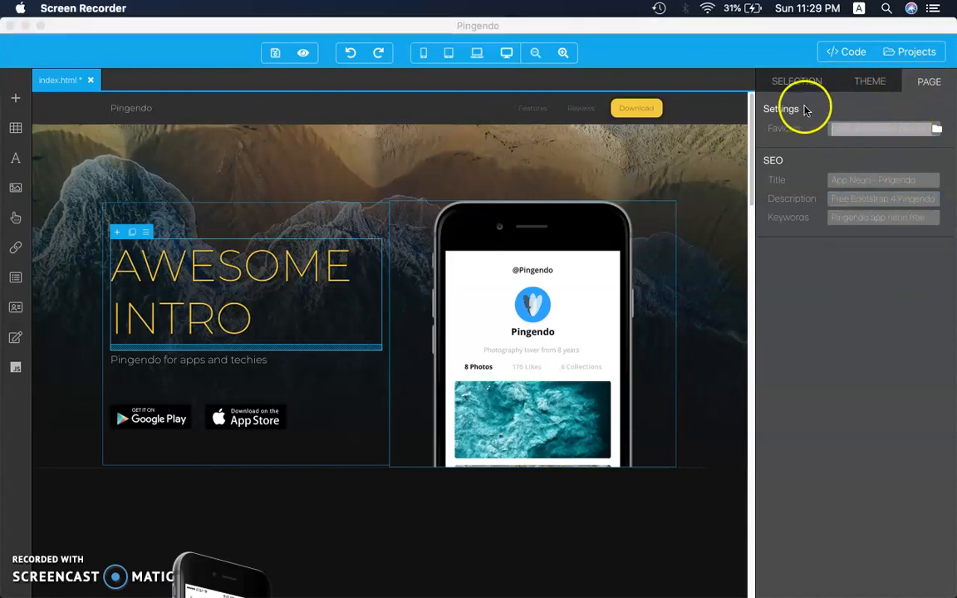
{"action": "left_click", "coordinate": [883, 130]}
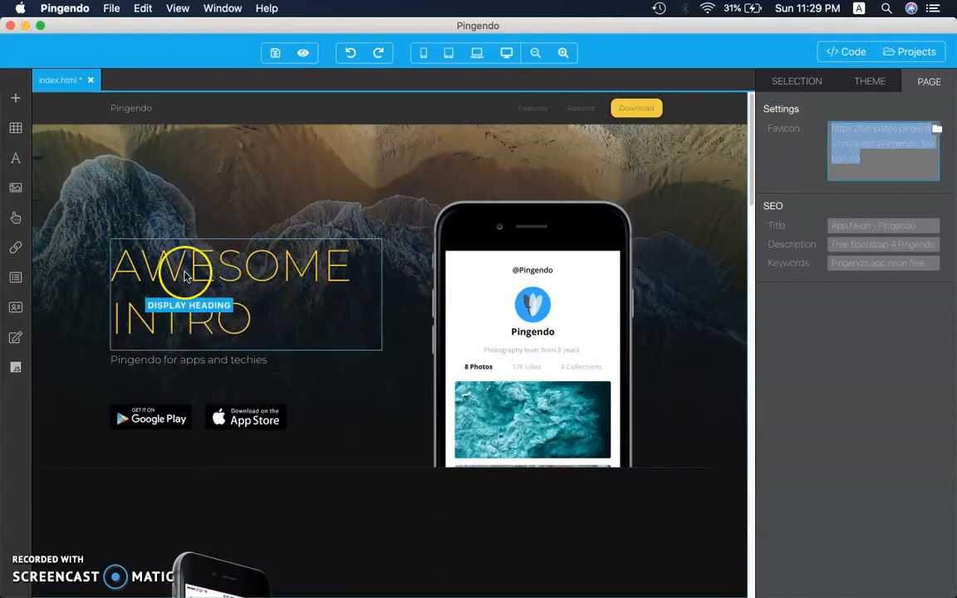
- Duplicate the Features item in the navigation bar twice, giving three Features items before Reviews
{"action": "left_click", "coordinate": [593, 171]}
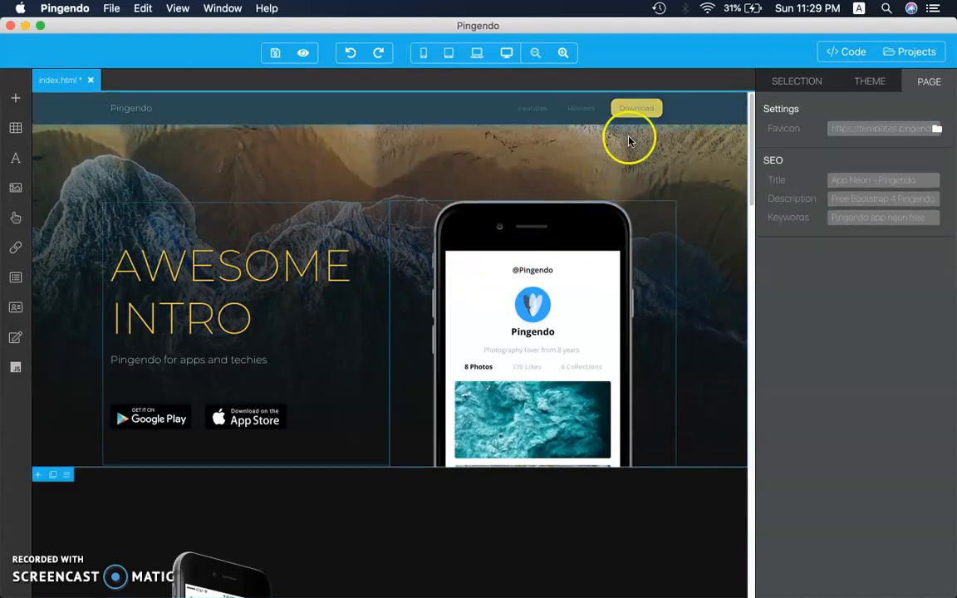
{"action": "left_click", "coordinate": [398, 112]}
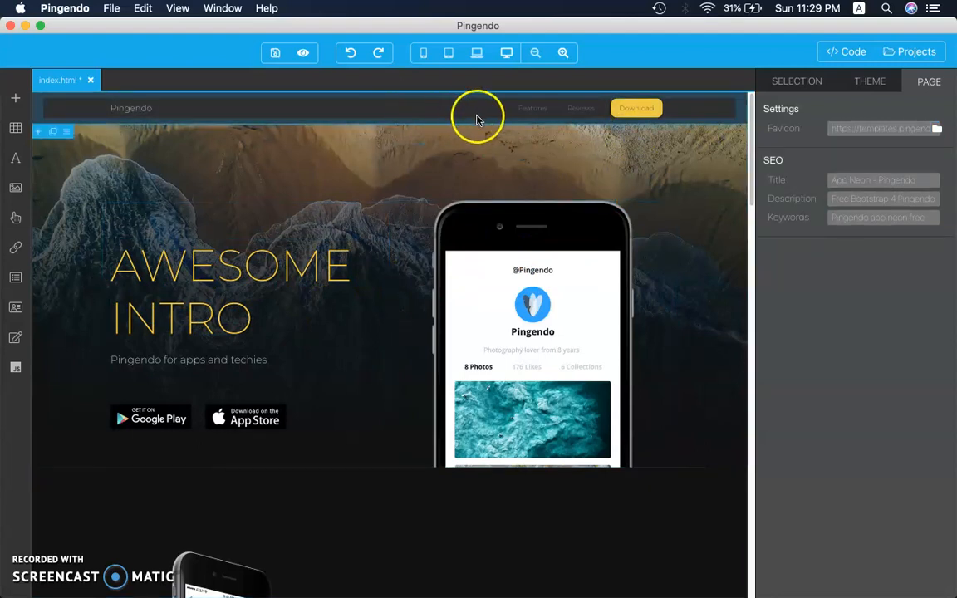
{"action": "left_click", "coordinate": [530, 108]}
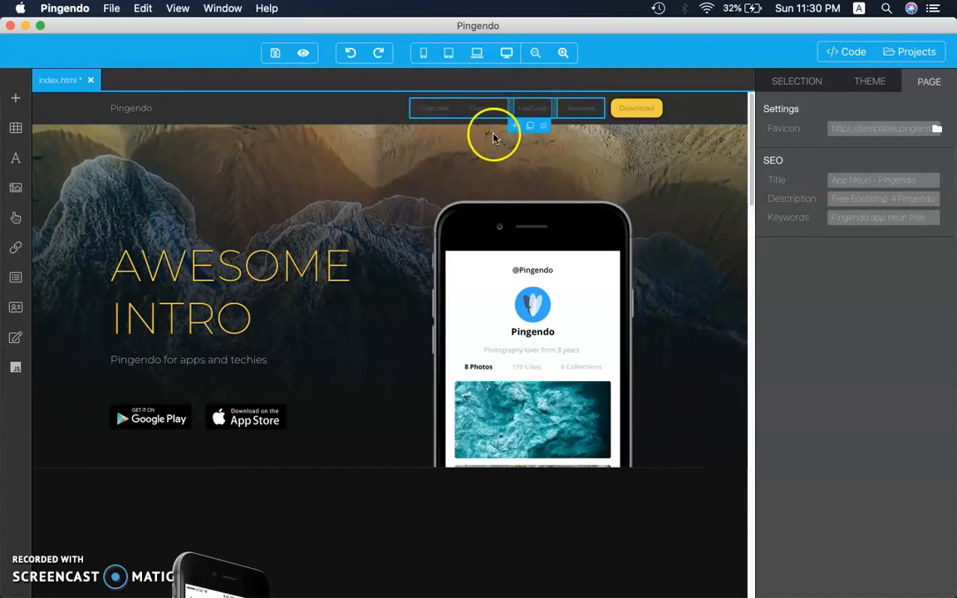
{"action": "left_click", "coordinate": [428, 110]}
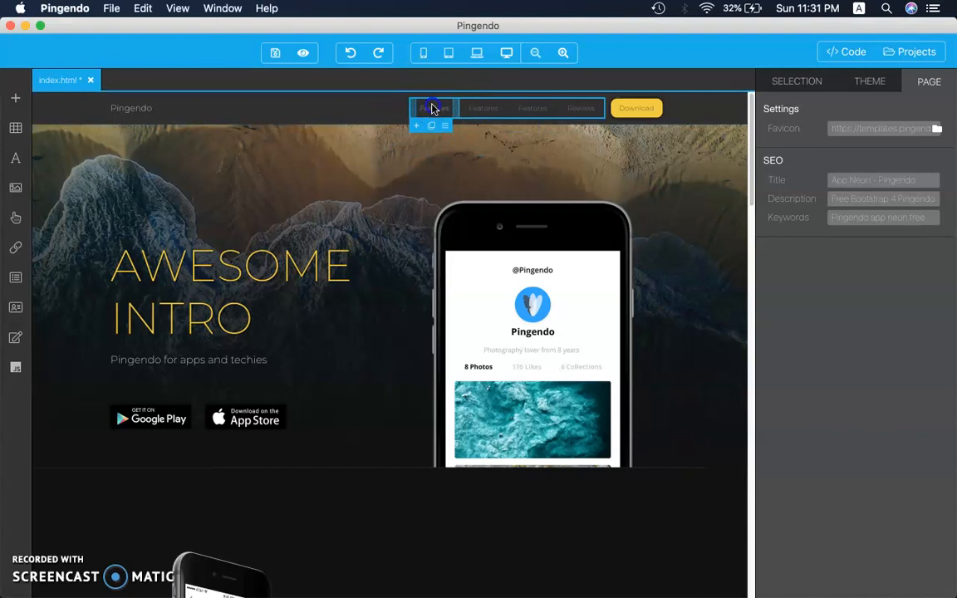
{"action": "double_click", "coordinate": [432, 108]}
{"action": "left_click", "coordinate": [593, 94]}
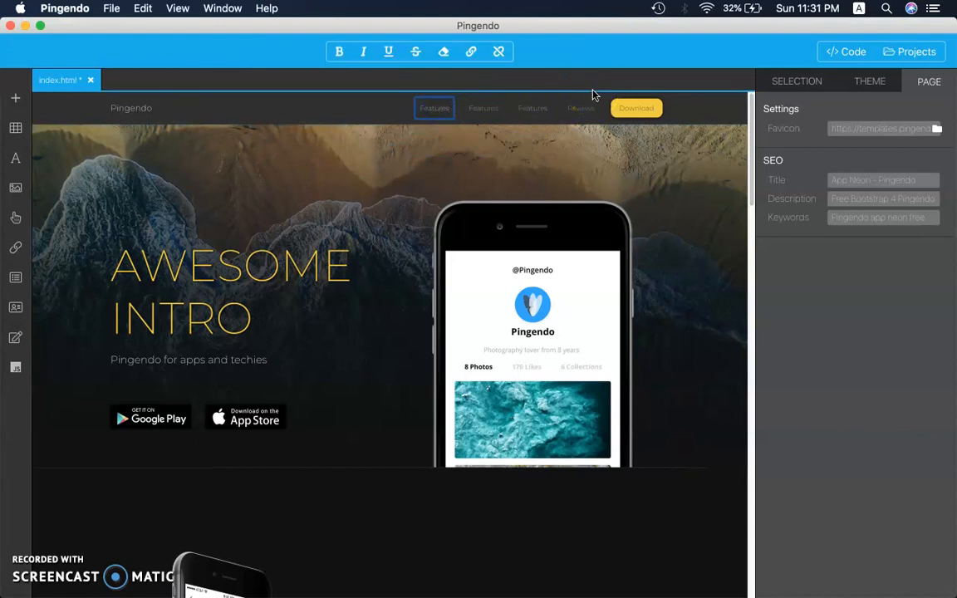
{"action": "key", "text": "BackSpace"}
{"action": "key", "text": "BackSpace"}
{"action": "key", "text": "BackSpace"}
{"action": "key", "text": "BackSpace"}
{"action": "key", "text": "BackSpace"}
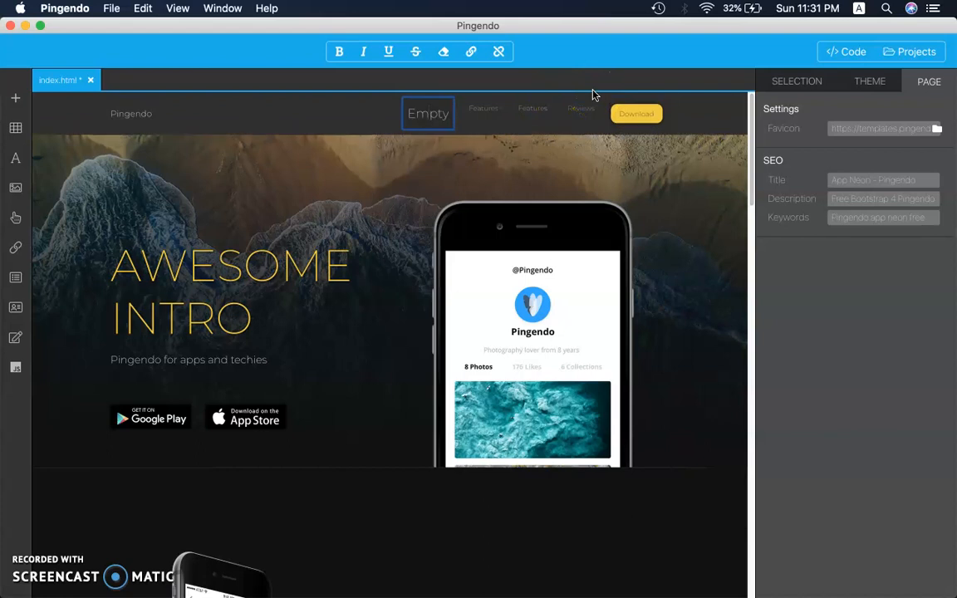
{"action": "key", "text": "super+z"}
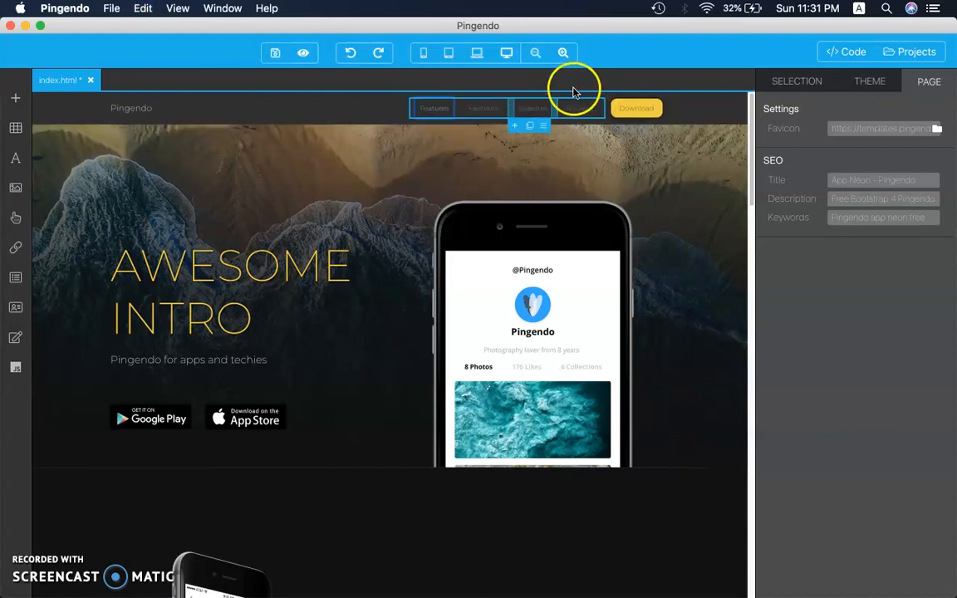
- Rename the first Features item in the navigation bar as About
{"action": "double_click", "coordinate": [440, 111]}
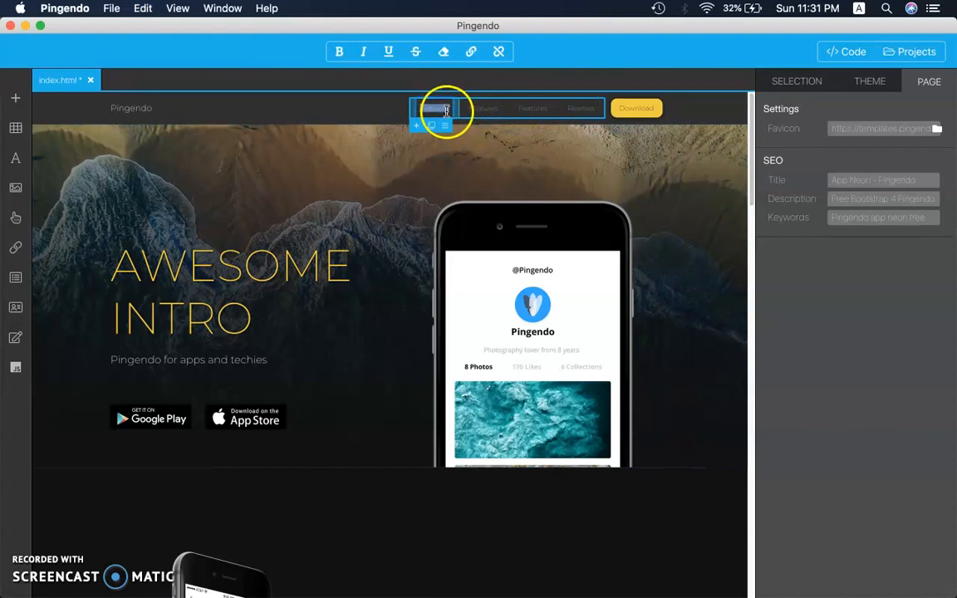
{"action": "left_click", "coordinate": [430, 108]}
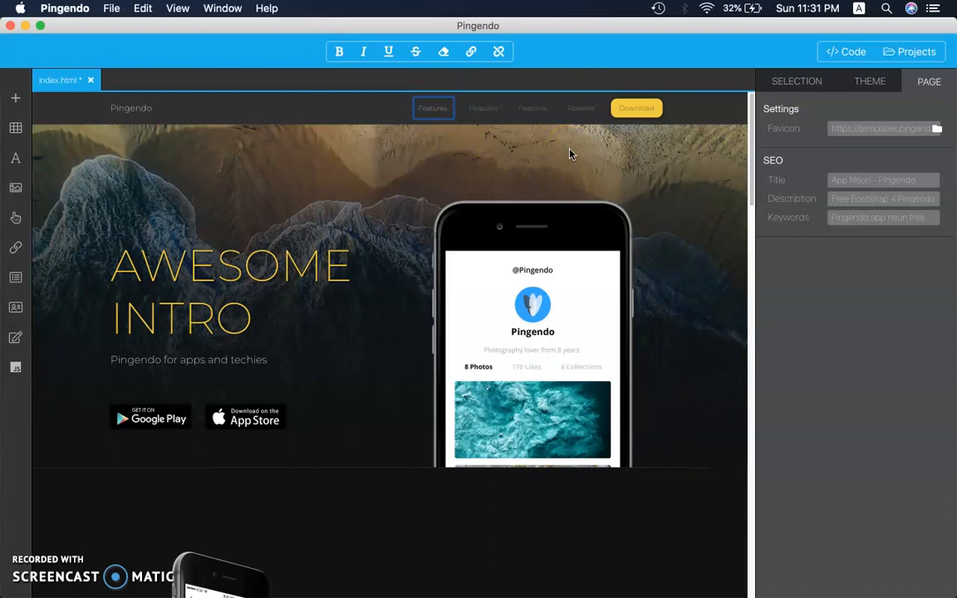
{"action": "type", "text": "C"}
{"action": "key", "text": "BackSpace"}
{"action": "key", "text": "BackSpace"}
{"action": "key", "text": "BackSpace"}
{"action": "type", "text": "About"}
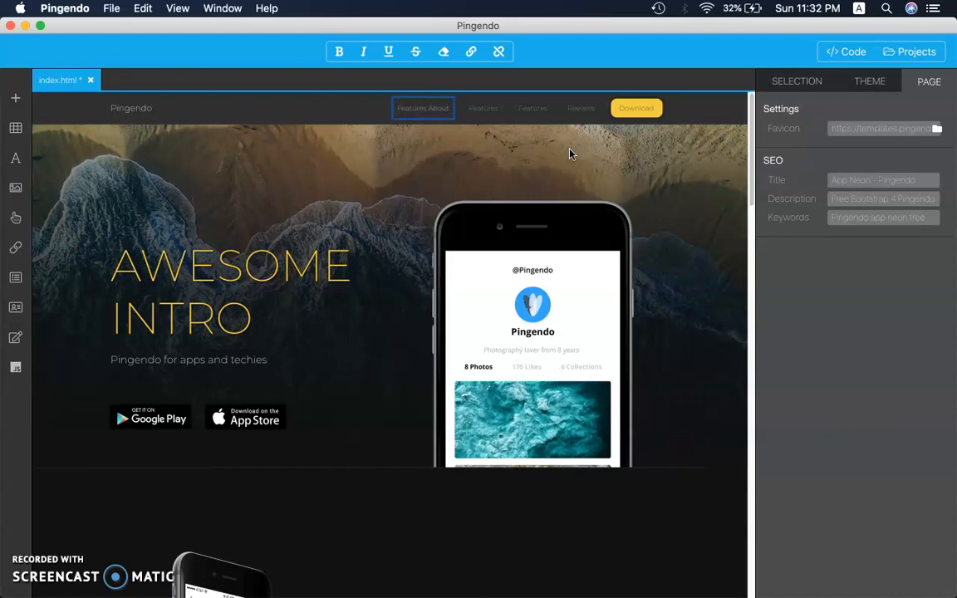
{"action": "key", "text": "BackSpace"}
{"action": "key", "text": "BackSpace"}
{"action": "key", "text": "BackSpace"}
{"action": "key", "text": "BackSpace"}
{"action": "key", "text": "BackSpace"}
{"action": "key", "text": "BackSpace"}
{"action": "key", "text": "BackSpace"}
{"action": "key", "text": "BackSpace"}
{"action": "key", "text": "BackSpace"}
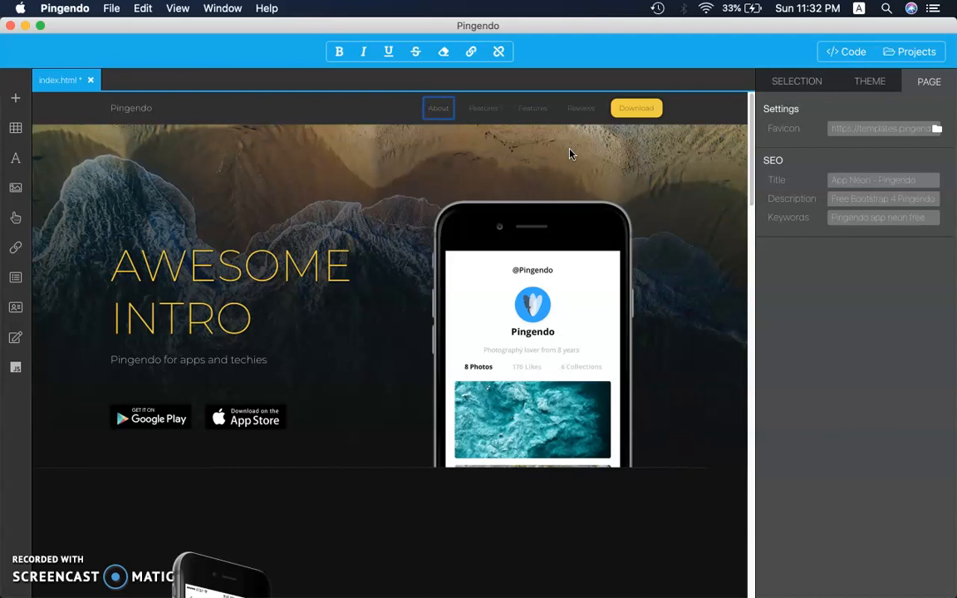
- Rename the navigation item just after About as Join Us
{"action": "left_click", "coordinate": [468, 108]}
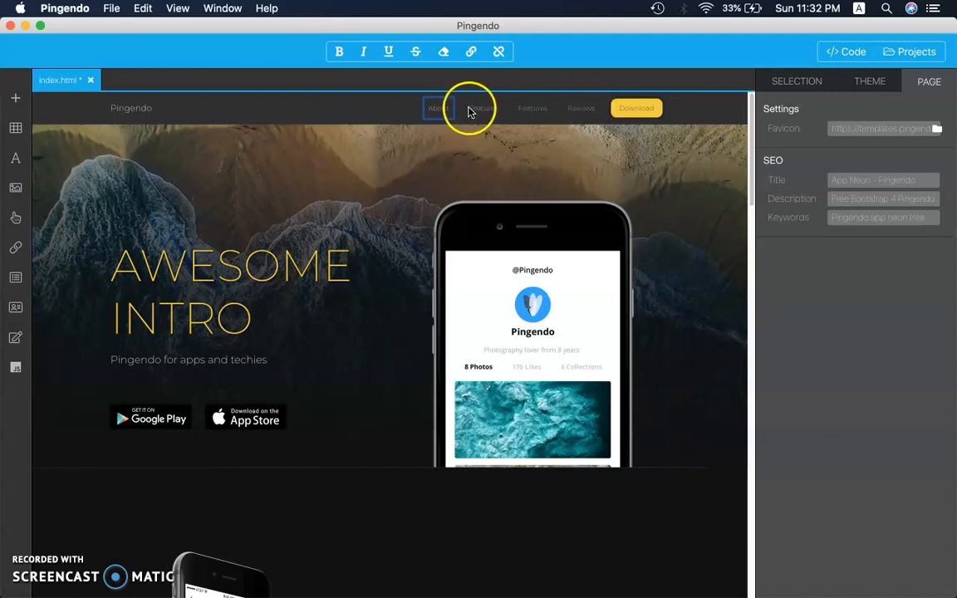
{"action": "double_click", "coordinate": [481, 108]}
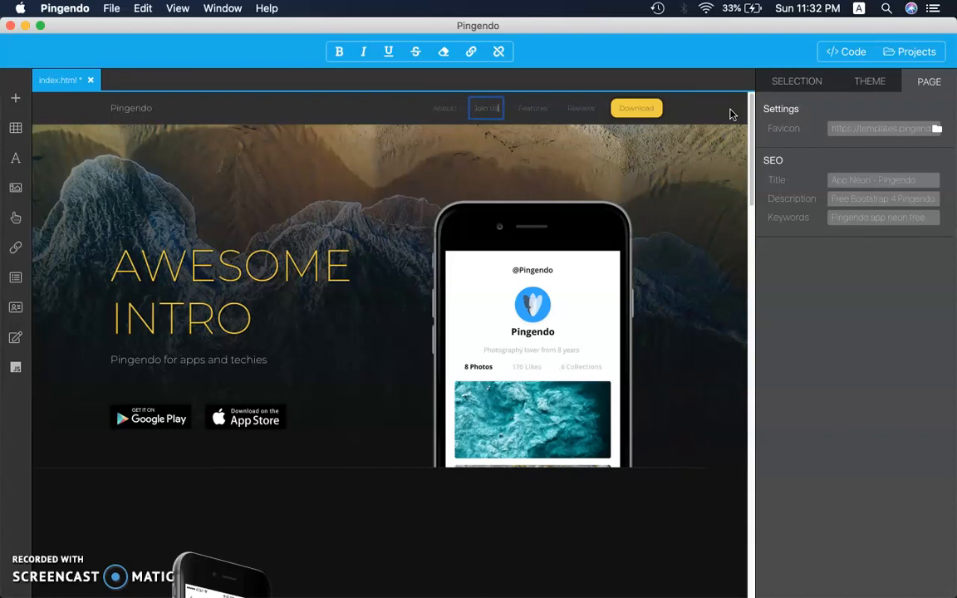
{"action": "left_click", "coordinate": [498, 152]}
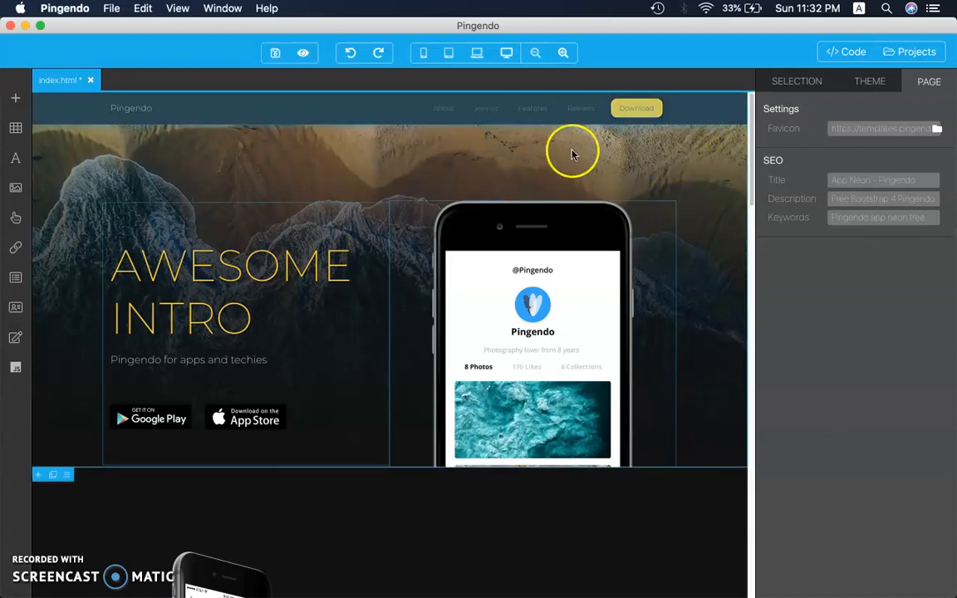
- Examine the text formatting, link and unlink options available for the About item's text
{"action": "left_click", "coordinate": [483, 112]}
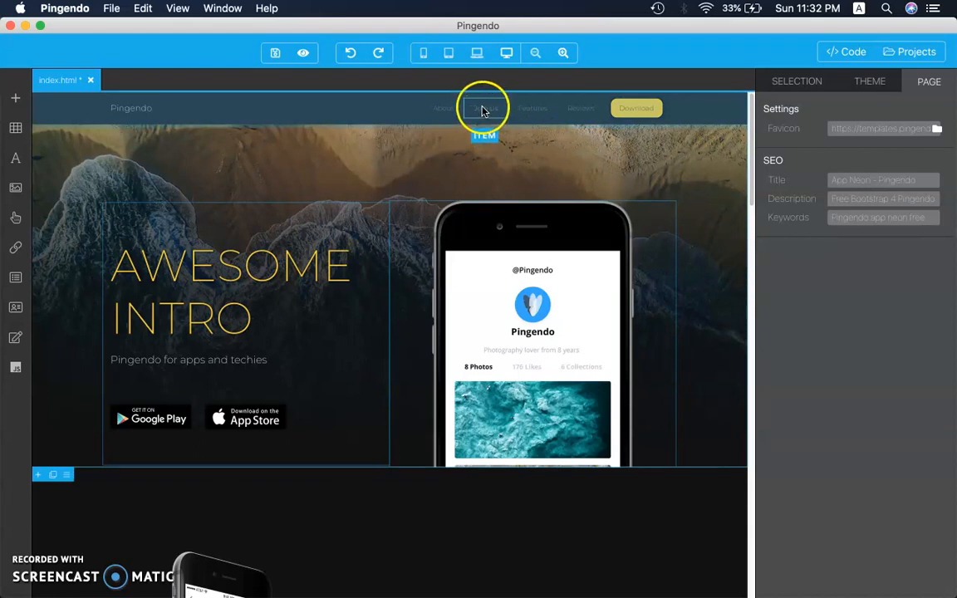
{"action": "left_click", "coordinate": [467, 109]}
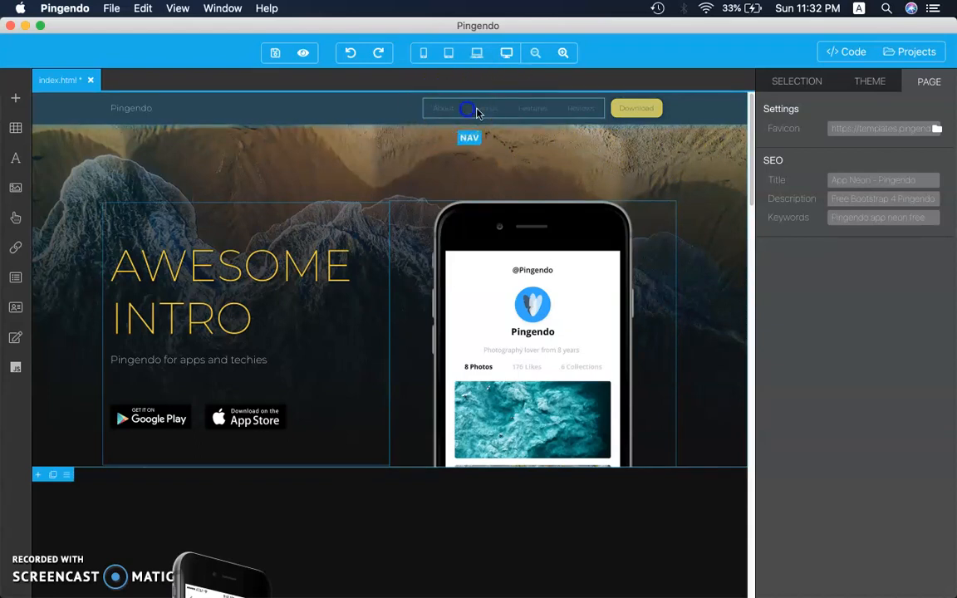
{"action": "left_click", "coordinate": [455, 108]}
{"action": "double_click", "coordinate": [443, 110]}
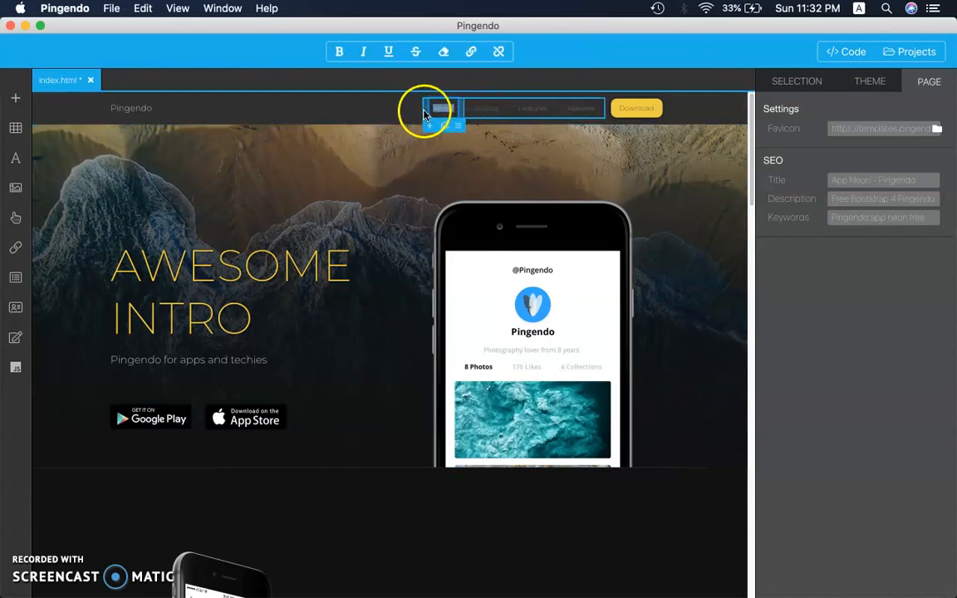
{"action": "left_click", "coordinate": [339, 54]}
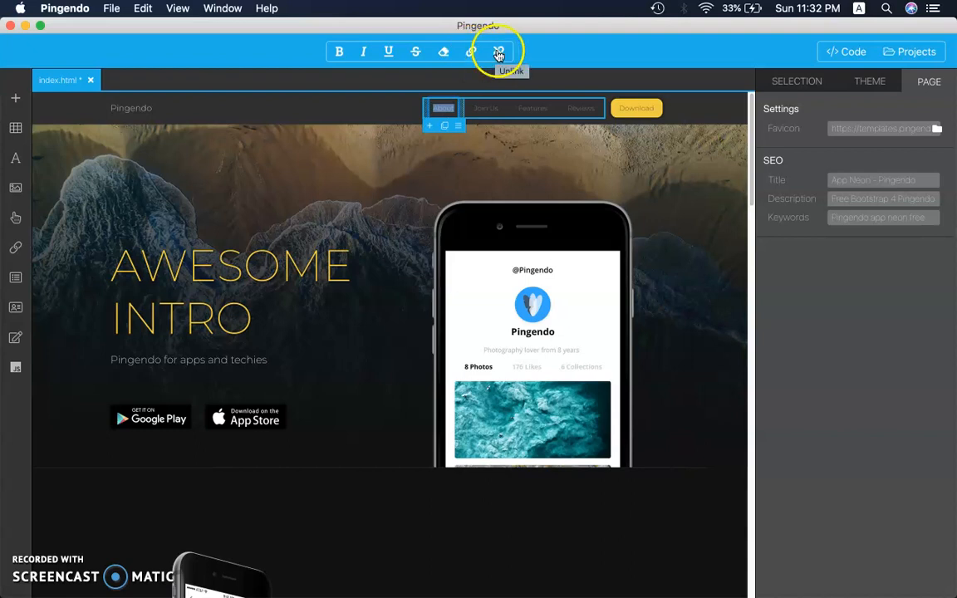
{"action": "left_click", "coordinate": [470, 53]}
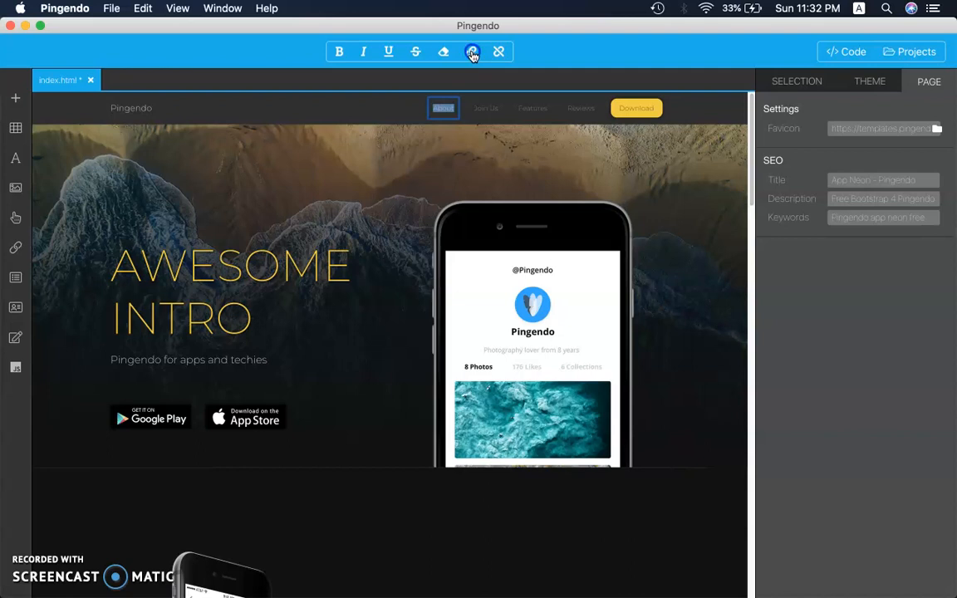
{"action": "left_click", "coordinate": [444, 107]}
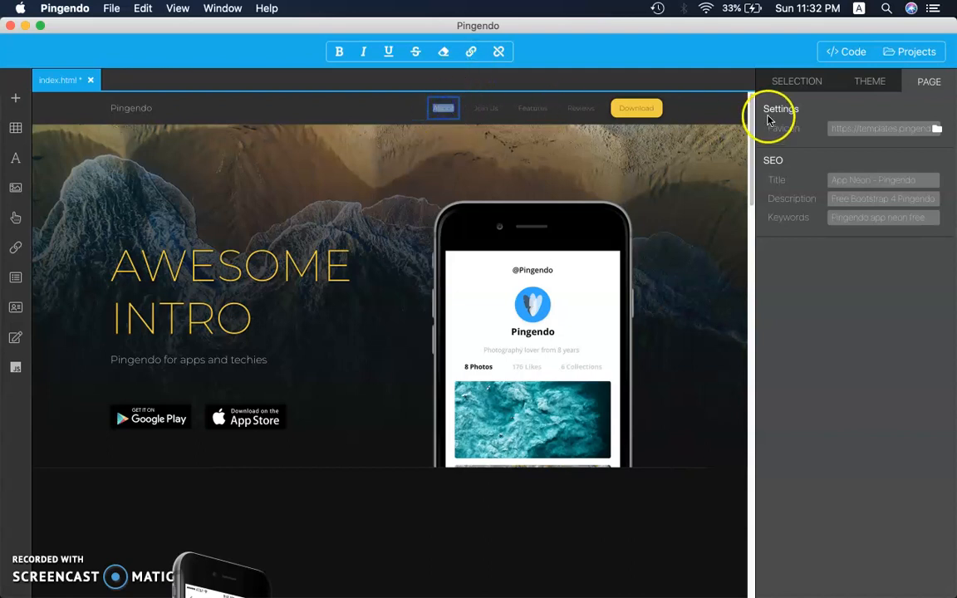
{"action": "left_click", "coordinate": [797, 82]}
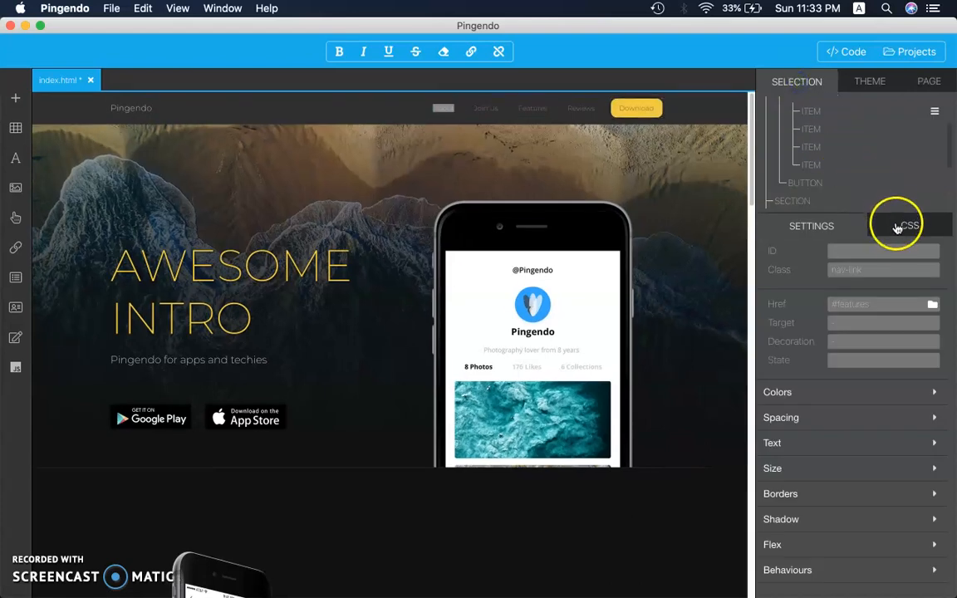
{"action": "left_click", "coordinate": [841, 349]}
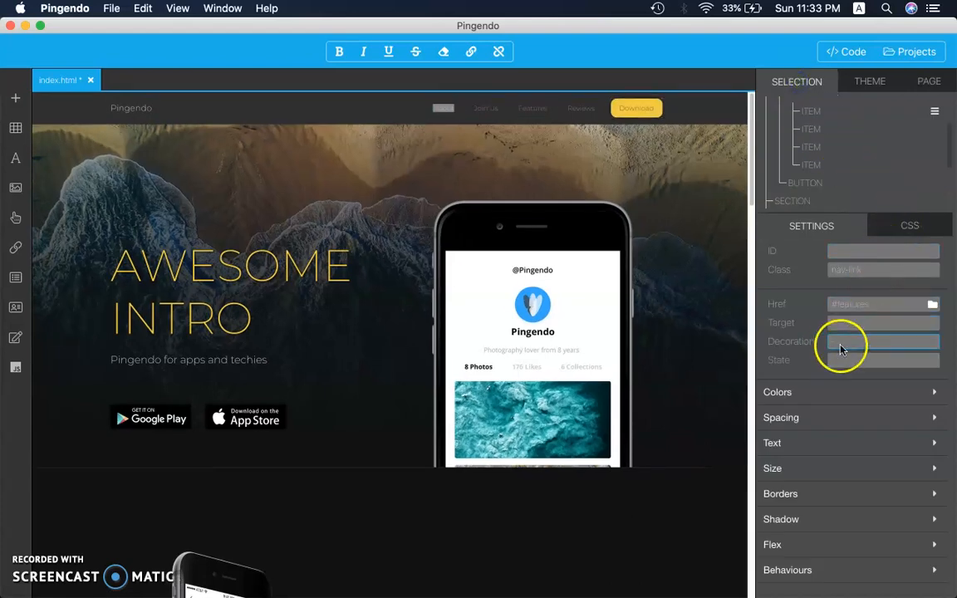
{"action": "left_click", "coordinate": [878, 305]}
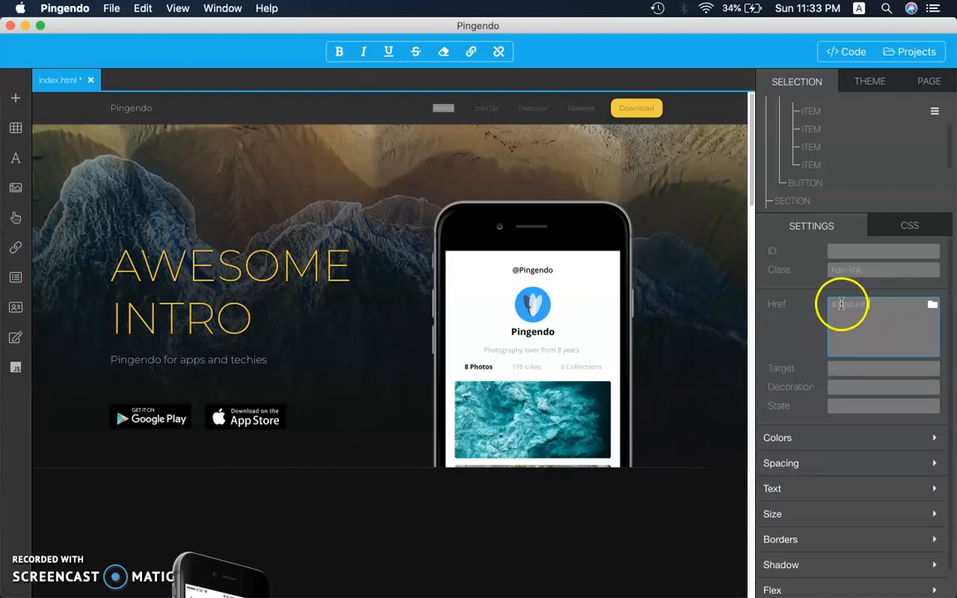
{"action": "left_click", "coordinate": [892, 304]}
{"action": "key", "text": "BackSpace"}
{"action": "key", "text": "BackSpace"}
{"action": "key", "text": "BackSpace"}
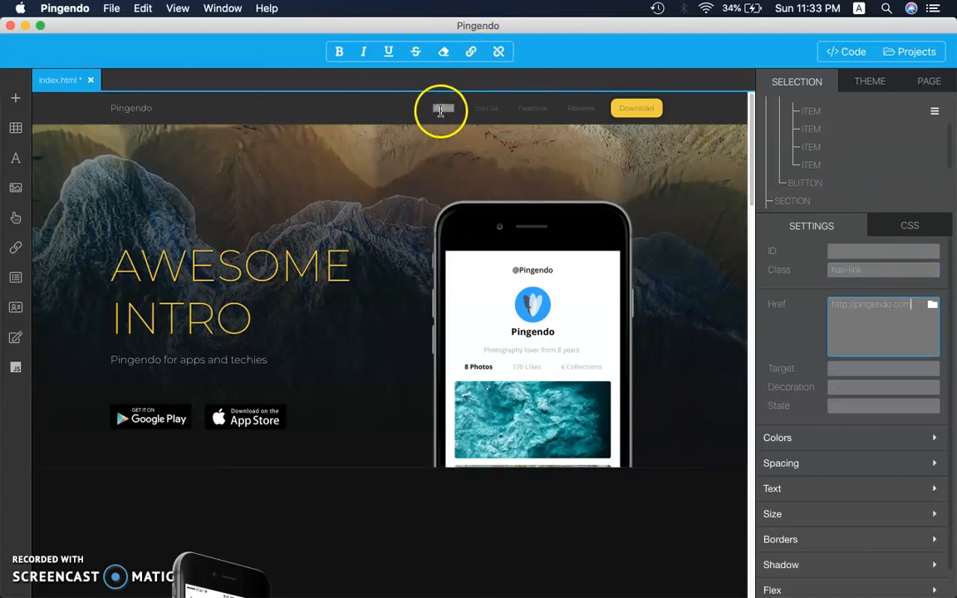
{"action": "left_click", "coordinate": [870, 329]}
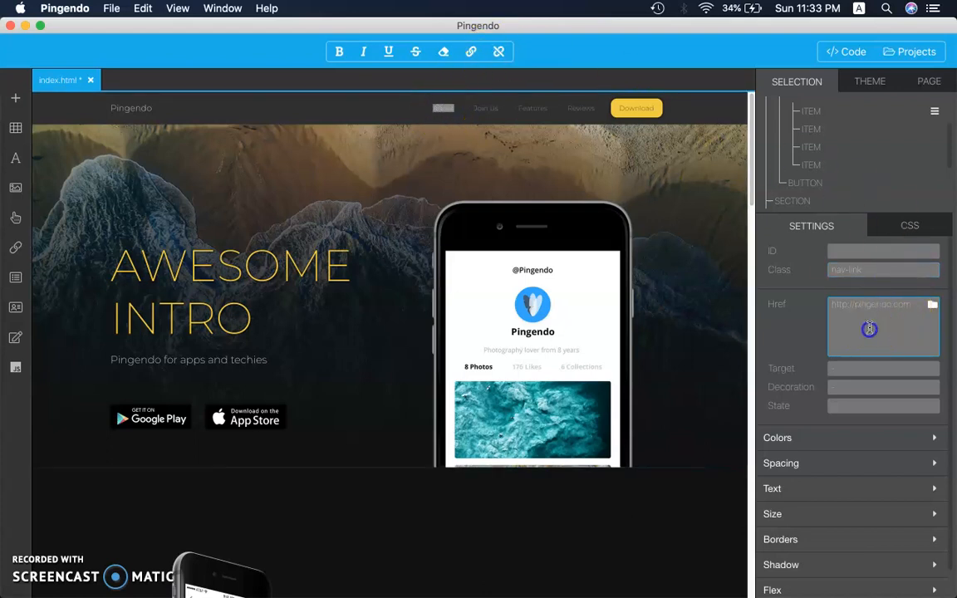
{"action": "left_click", "coordinate": [795, 341]}
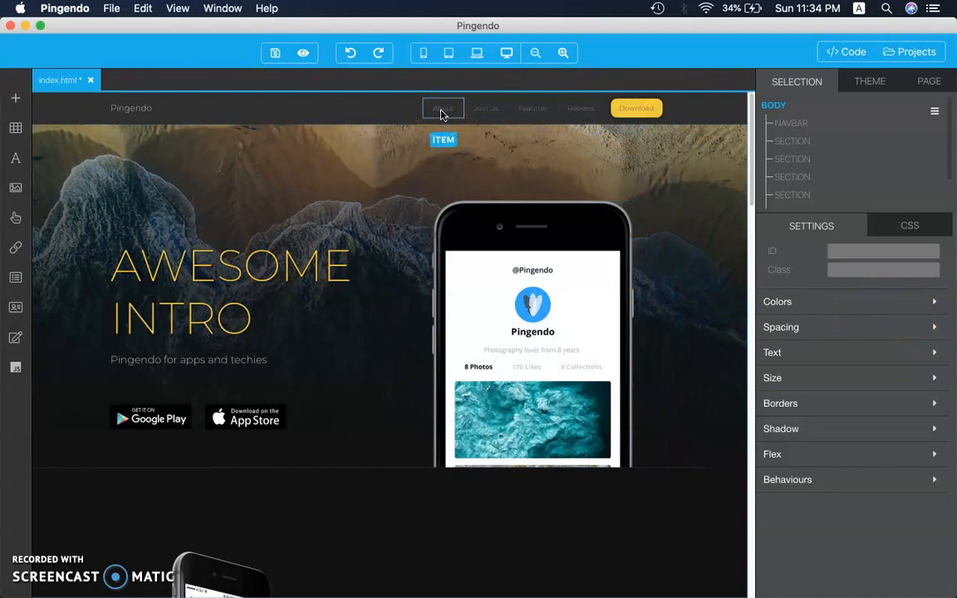
- Set the ID of the newsletter sign-up section at the end of the page to joinus
{"action": "left_click", "coordinate": [464, 133]}
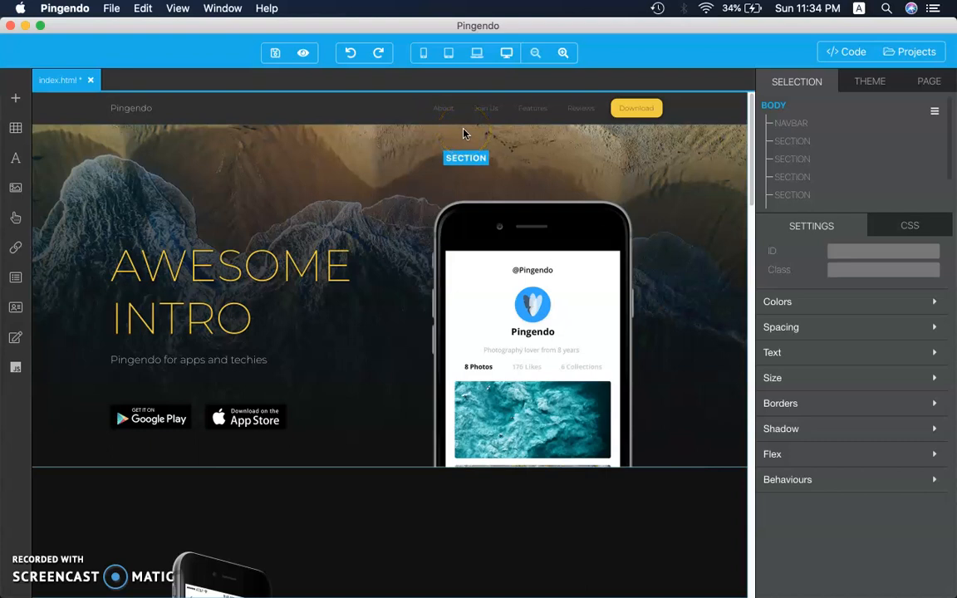
{"action": "left_click_drag", "start_coordinate": [752, 143], "coordinate": [758, 117]}
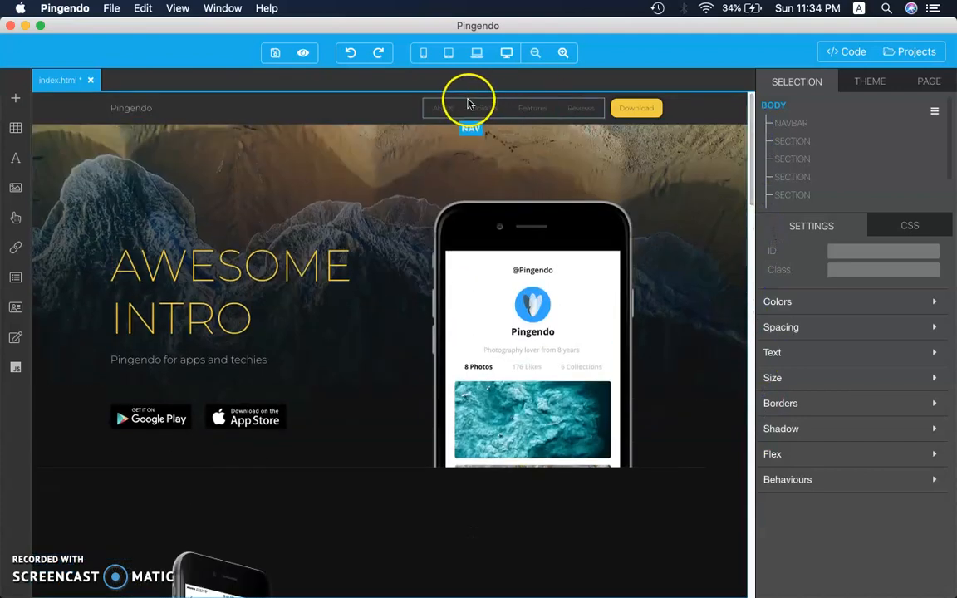
{"action": "left_click", "coordinate": [488, 111]}
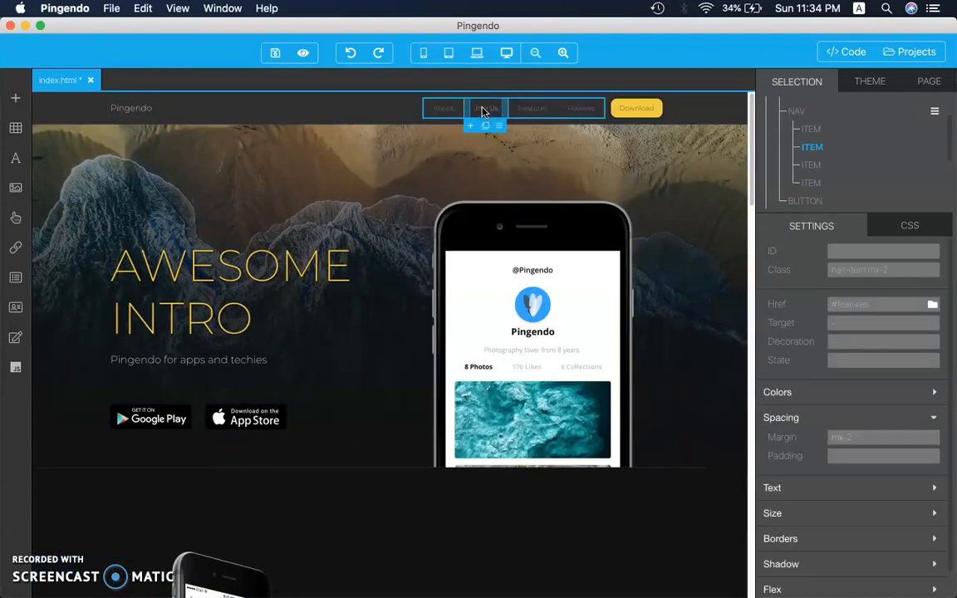
{"action": "left_click_drag", "start_coordinate": [751, 170], "coordinate": [745, 590]}
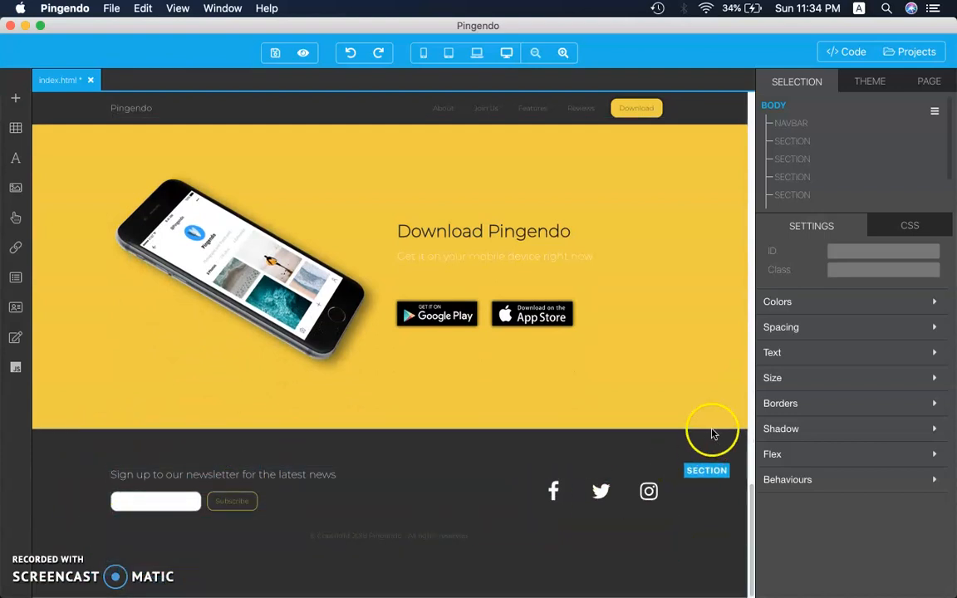
{"action": "left_click_drag", "start_coordinate": [749, 497], "coordinate": [784, 513]}
{"action": "left_click", "coordinate": [564, 442]}
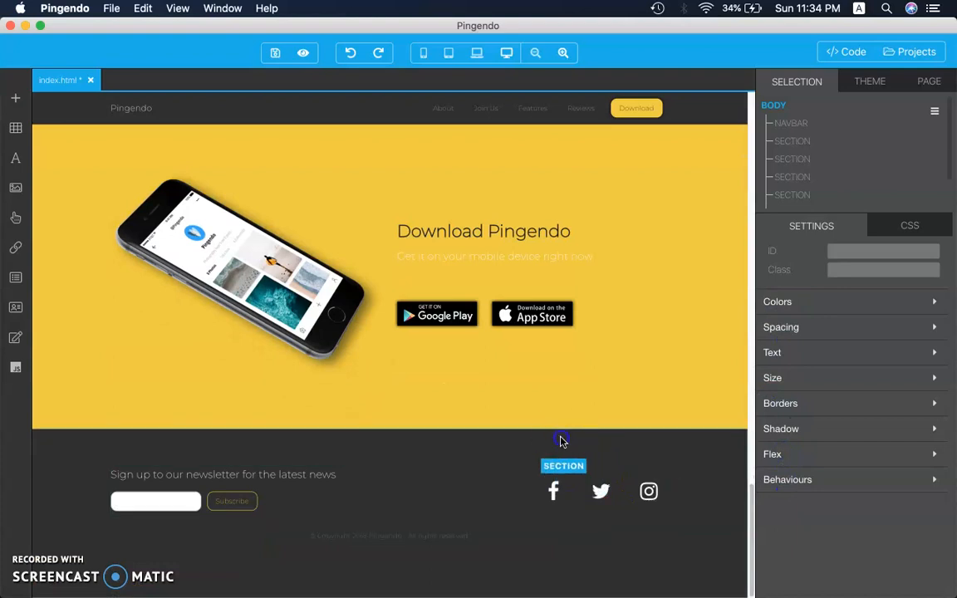
{"action": "left_click", "coordinate": [546, 442]}
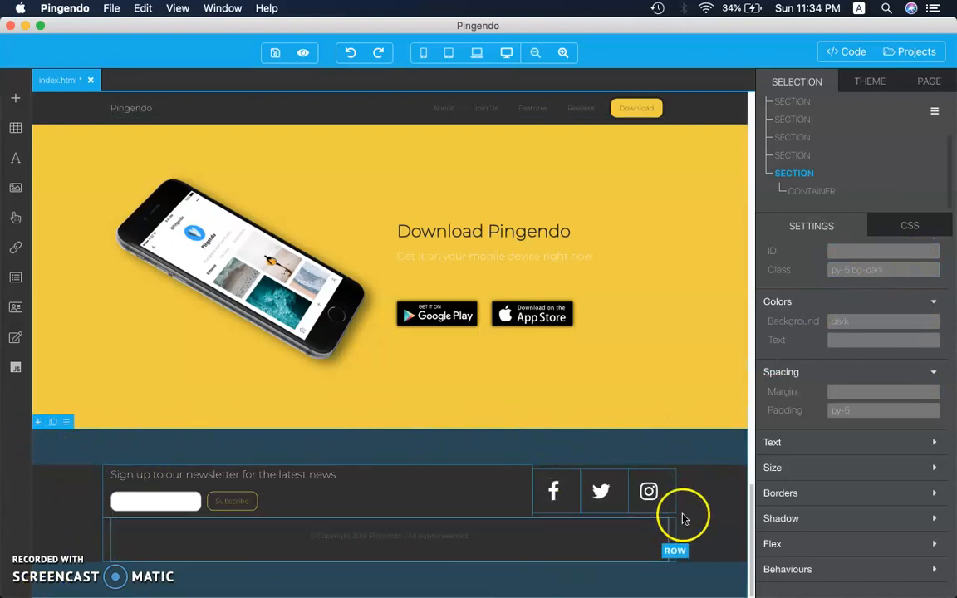
{"action": "left_click", "coordinate": [864, 250]}
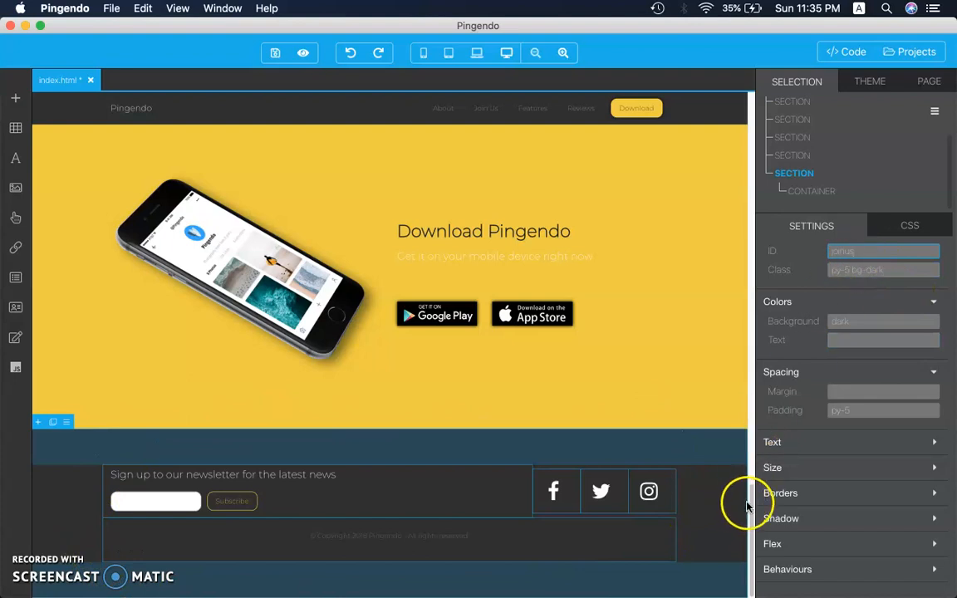
- Set the Href of the Join Us navigation item to #joinus, leaving its Target unset
{"action": "left_click_drag", "start_coordinate": [752, 503], "coordinate": [752, 86]}
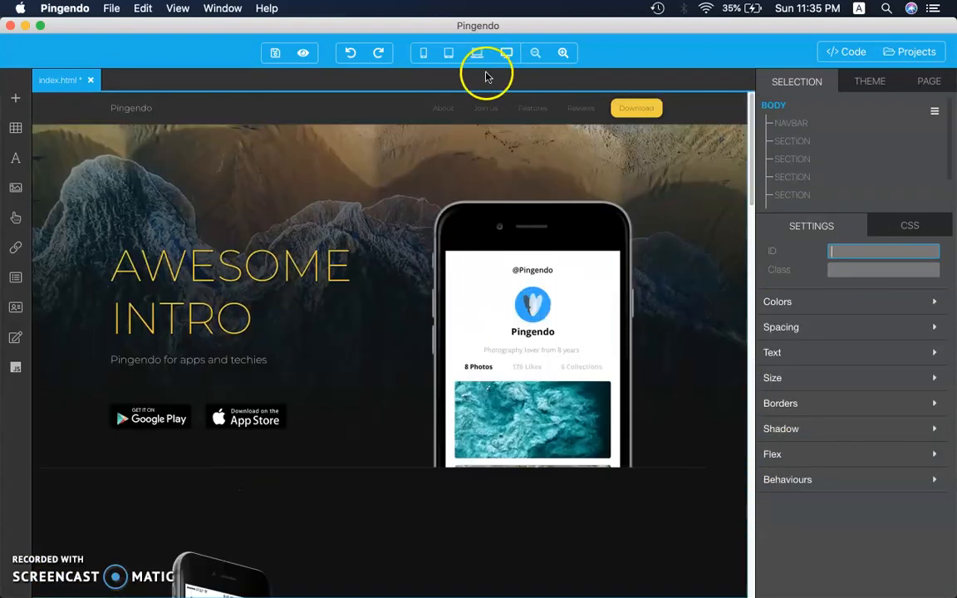
{"action": "left_click", "coordinate": [486, 108]}
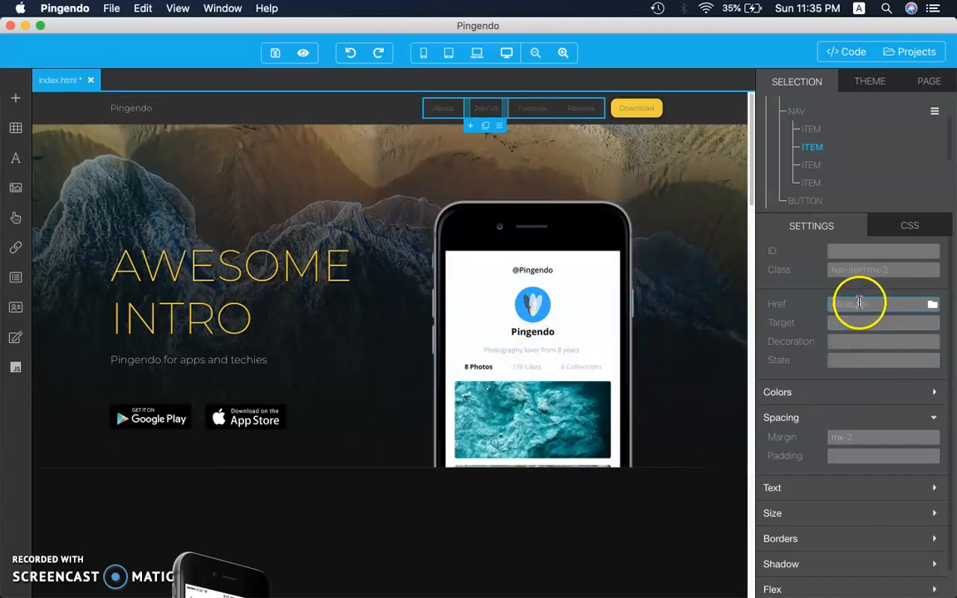
{"action": "left_click", "coordinate": [855, 303]}
{"action": "left_click_drag", "start_coordinate": [865, 301], "coordinate": [769, 302]}
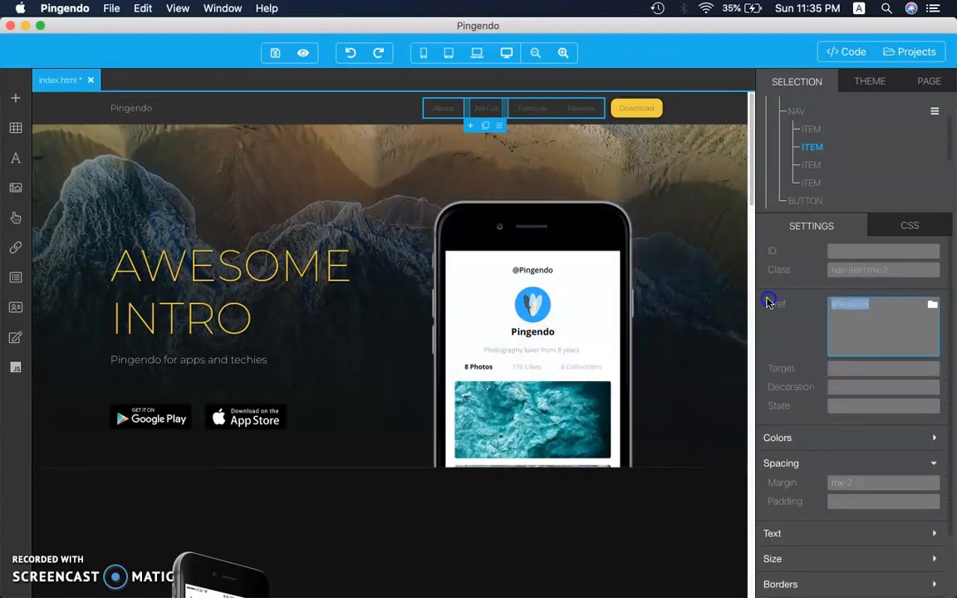
{"action": "key", "text": "BackSpace"}
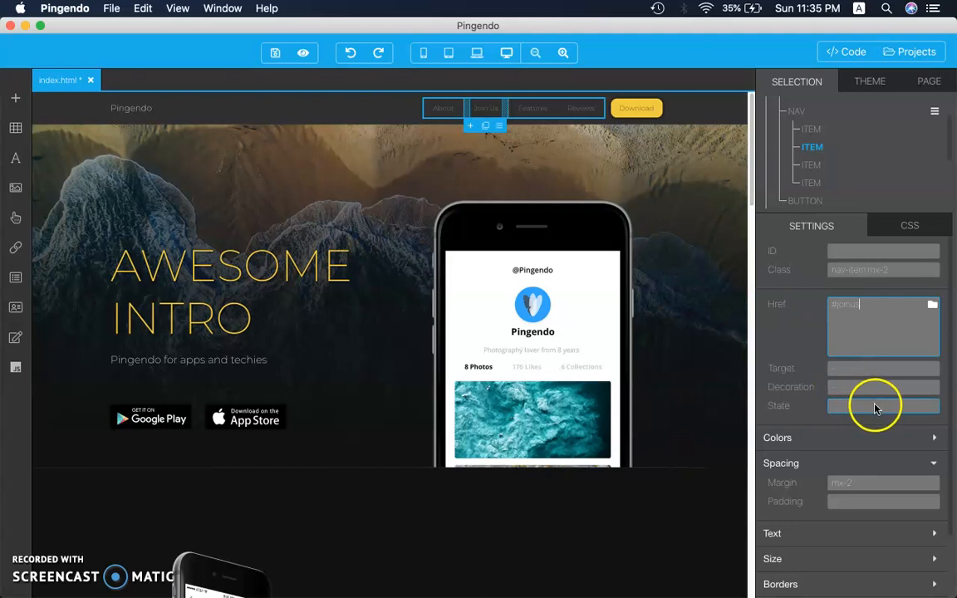
{"action": "left_click", "coordinate": [849, 365]}
{"action": "left_click", "coordinate": [688, 153]}
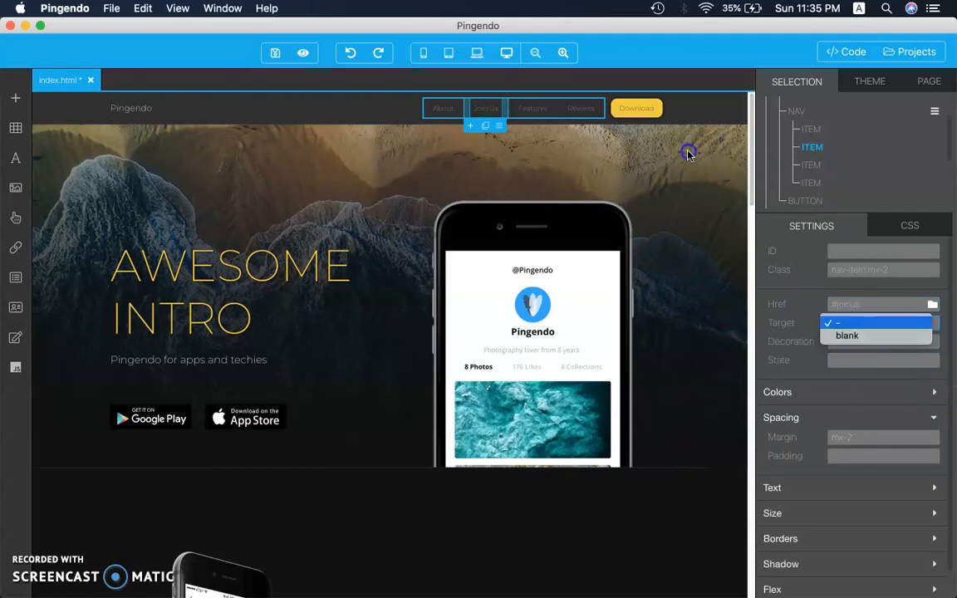
- Save index.html and open a preview of the page in the browser
{"action": "left_click", "coordinate": [275, 53]}
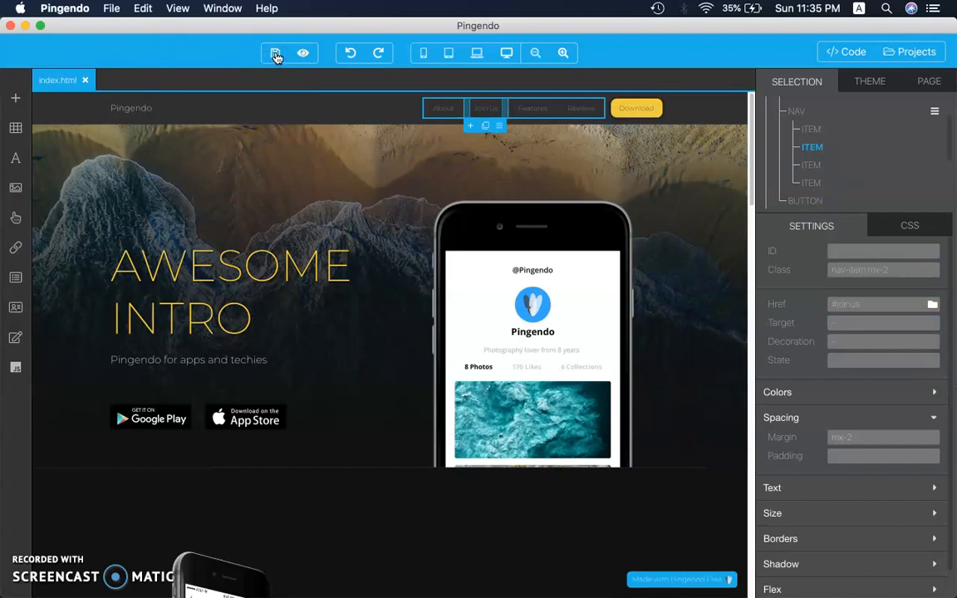
{"action": "left_click", "coordinate": [302, 55]}
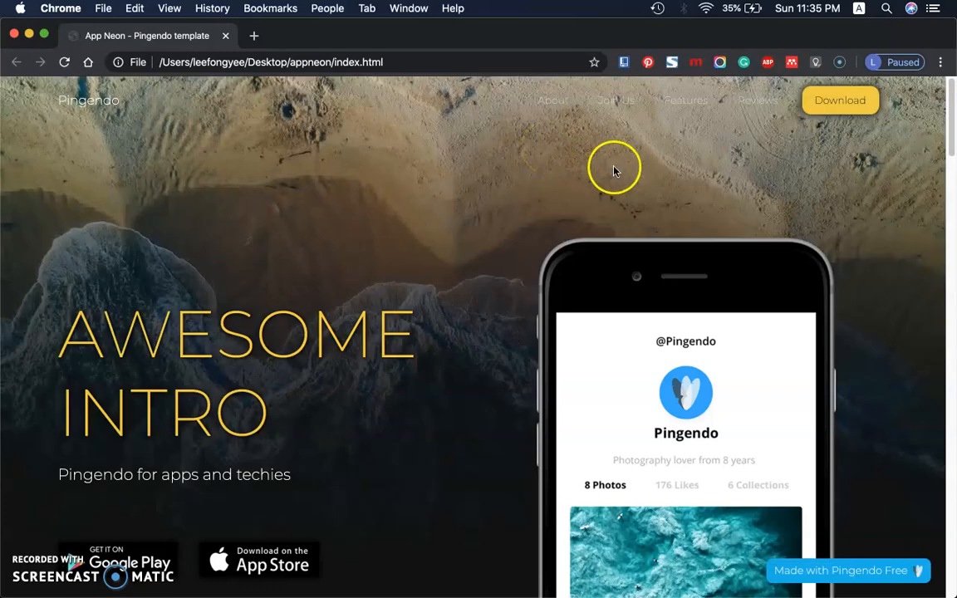
- Test the About link in the previewed page, return to the page, and test the Join Us link
{"action": "left_click", "coordinate": [556, 101]}
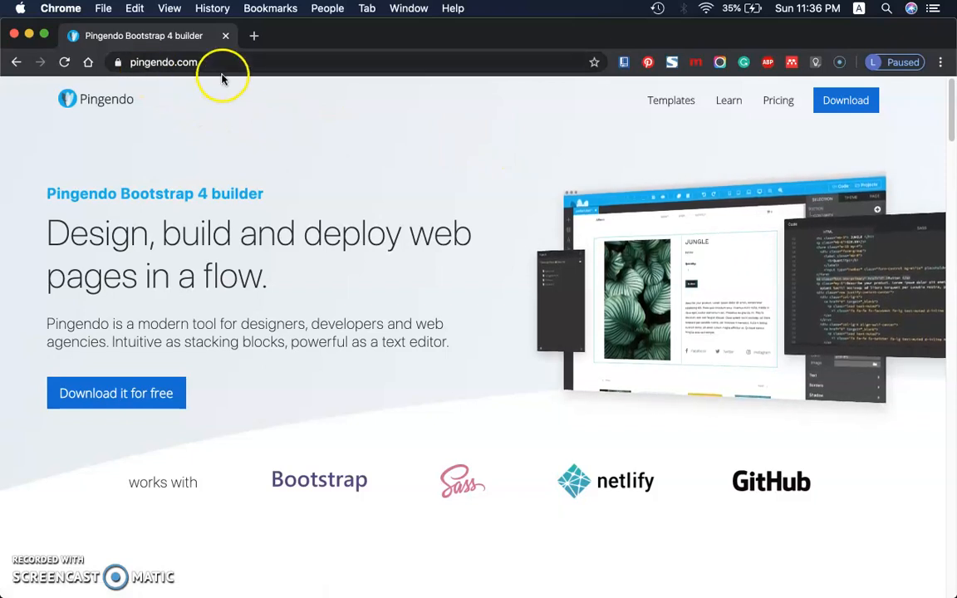
{"action": "left_click", "coordinate": [18, 63]}
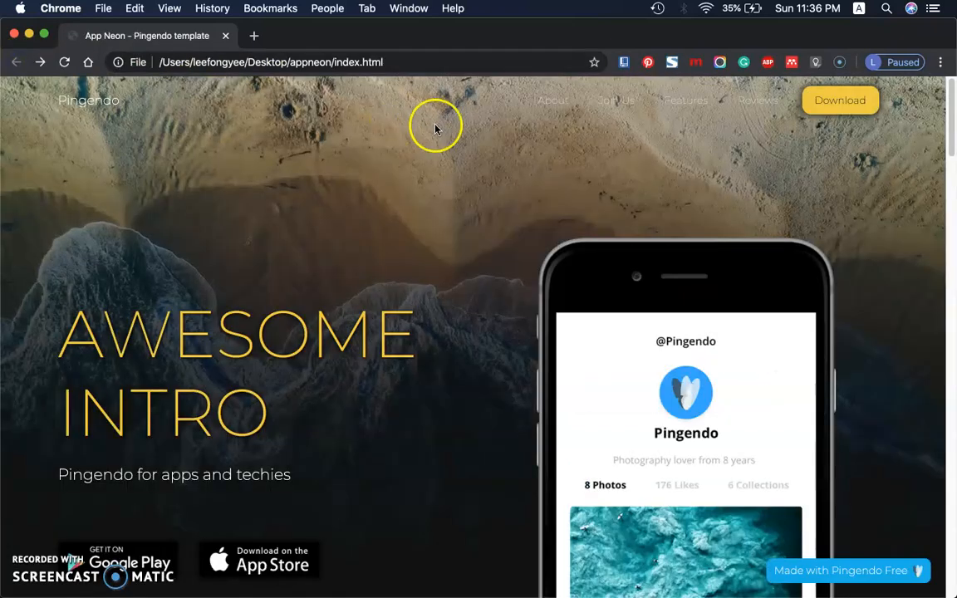
{"action": "left_click", "coordinate": [619, 103]}
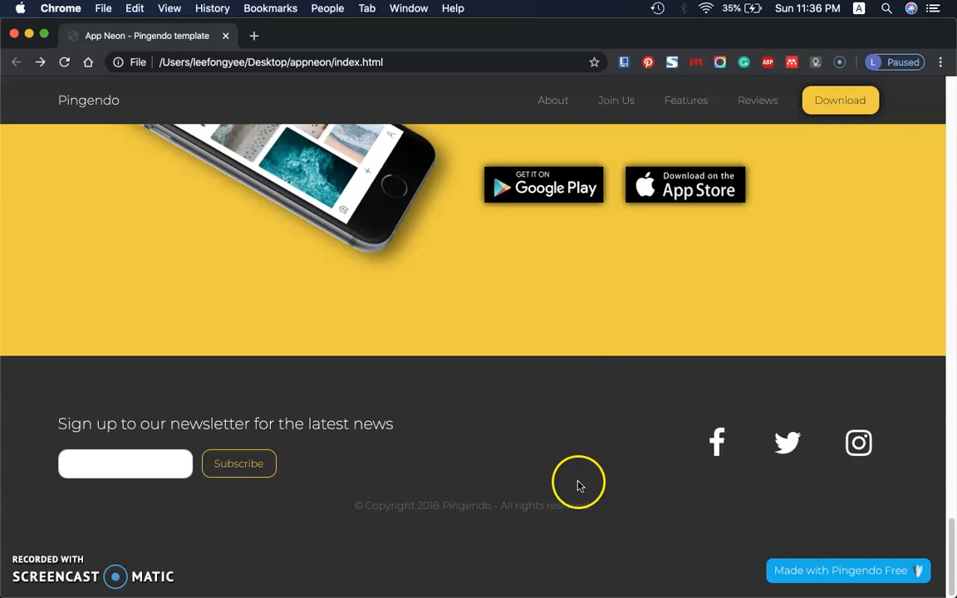
{"action": "left_click", "coordinate": [57, 522]}
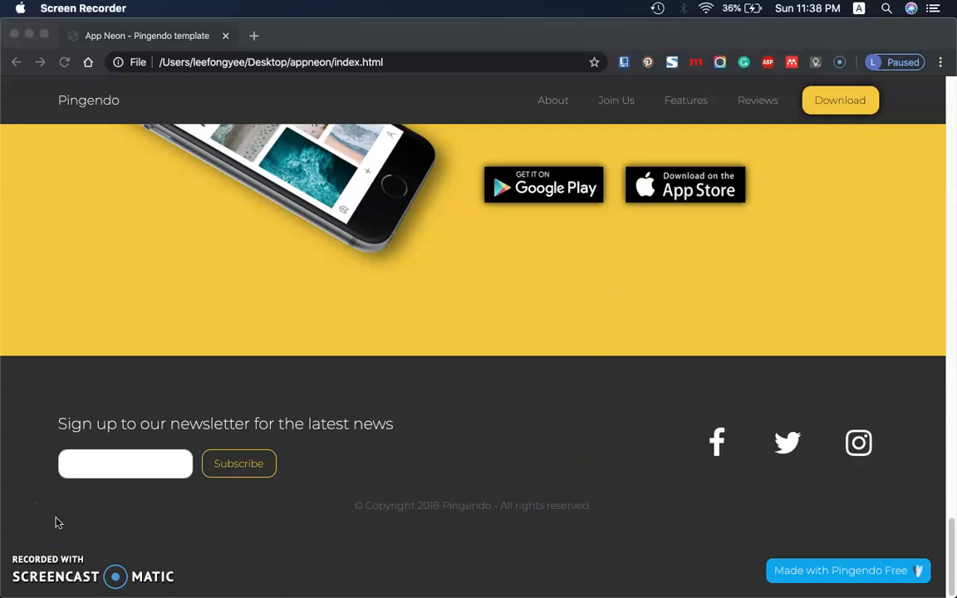